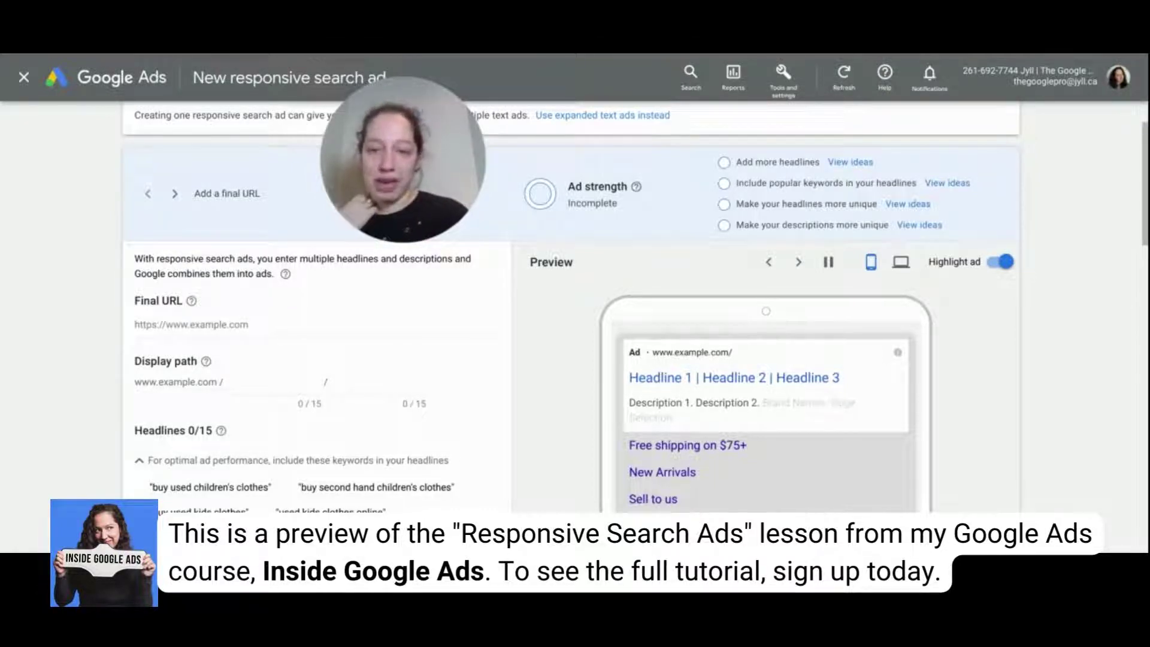
pyautogui.scroll(-1, 566, 306)
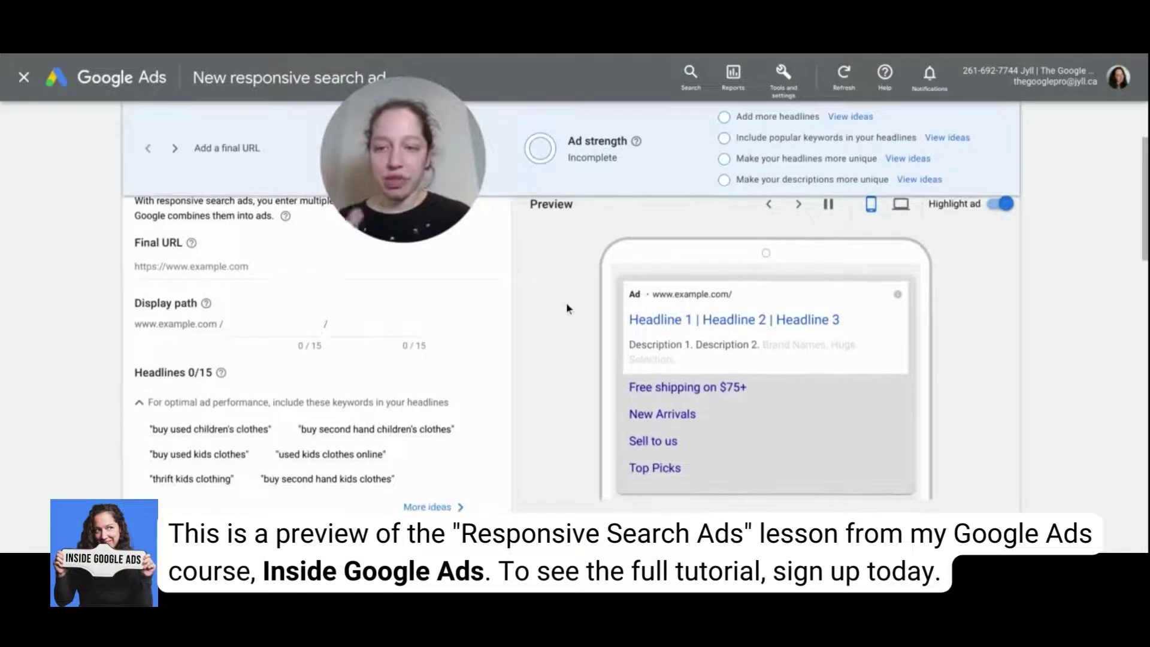
pyautogui.click(300, 267)
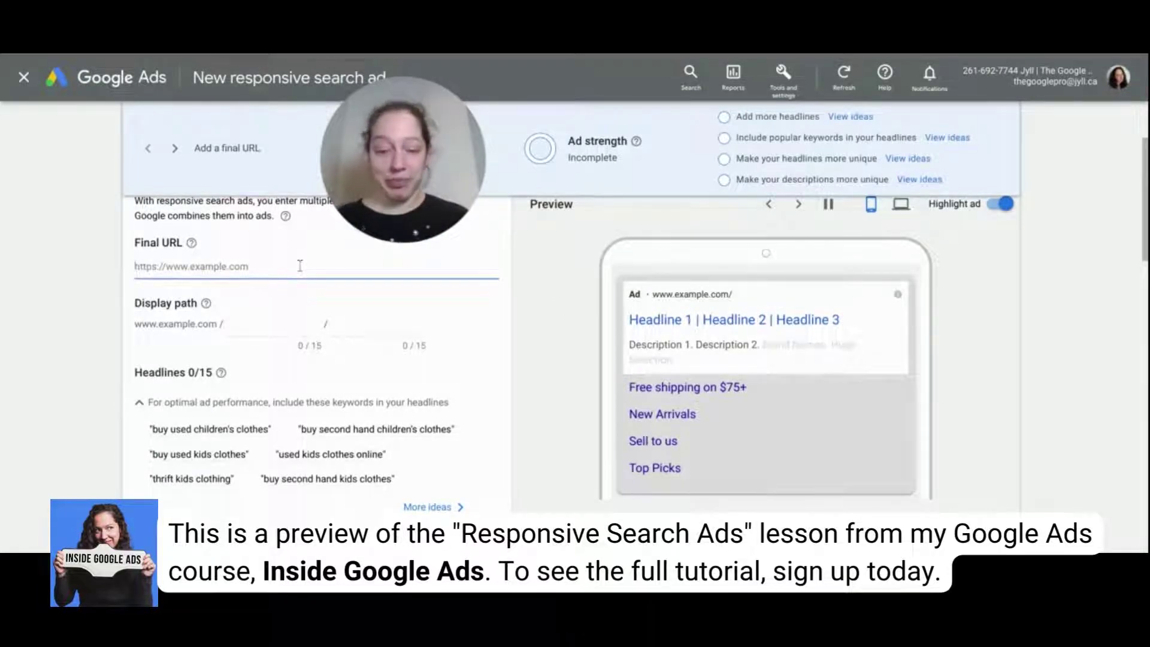
pyautogui.write('https')
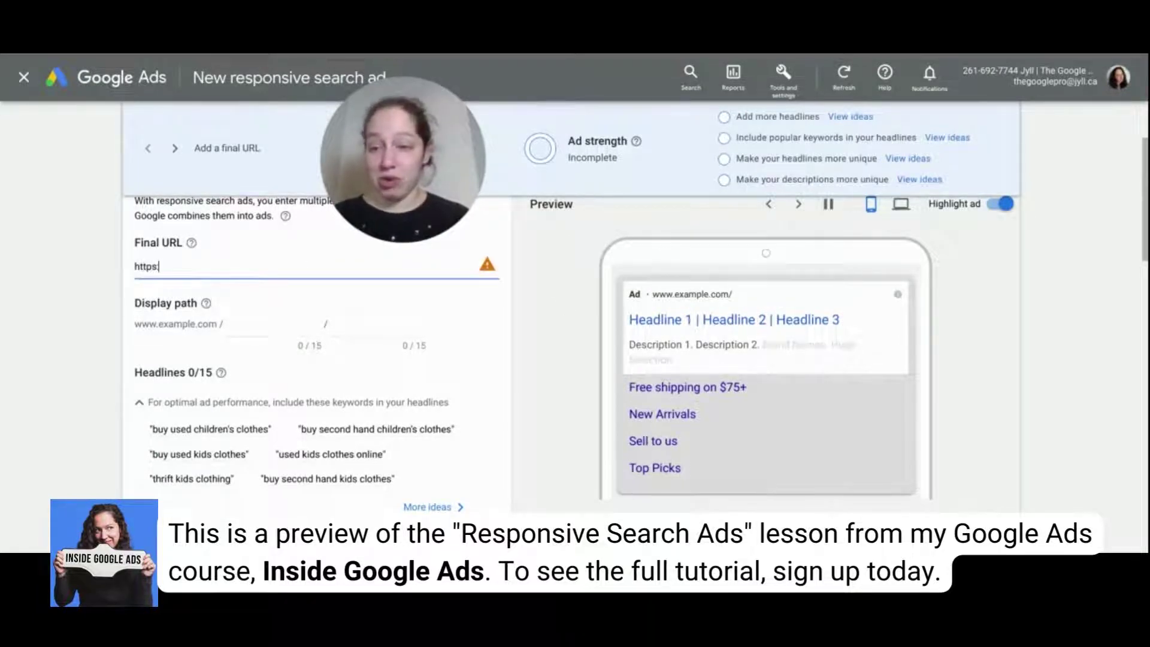
pyautogui.write('://www.jyll.ca')
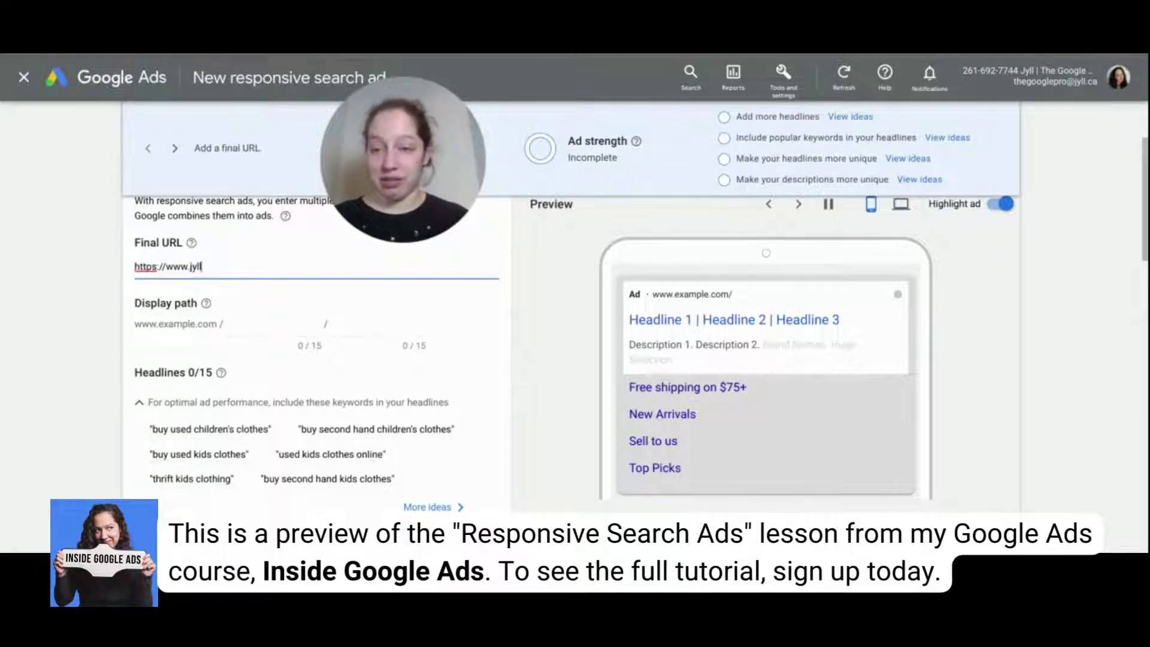
pyautogui.click(277, 323)
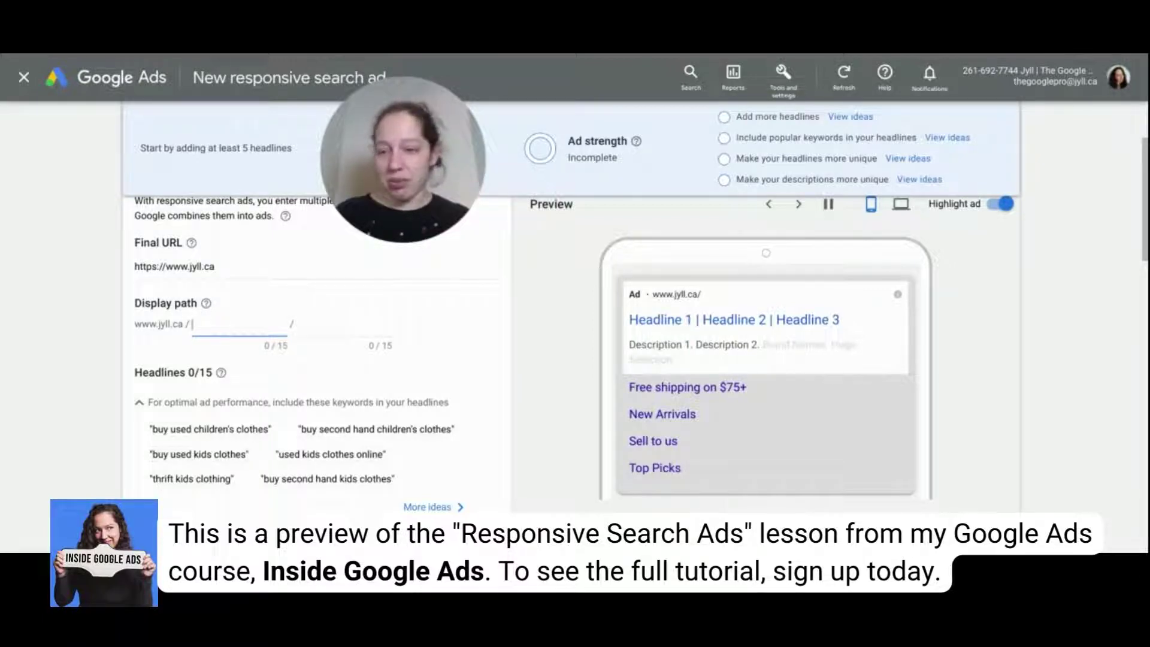
# Enter 'kids-clothes' as the first display path part so the preview updates.
pyautogui.write('kids-clothes')
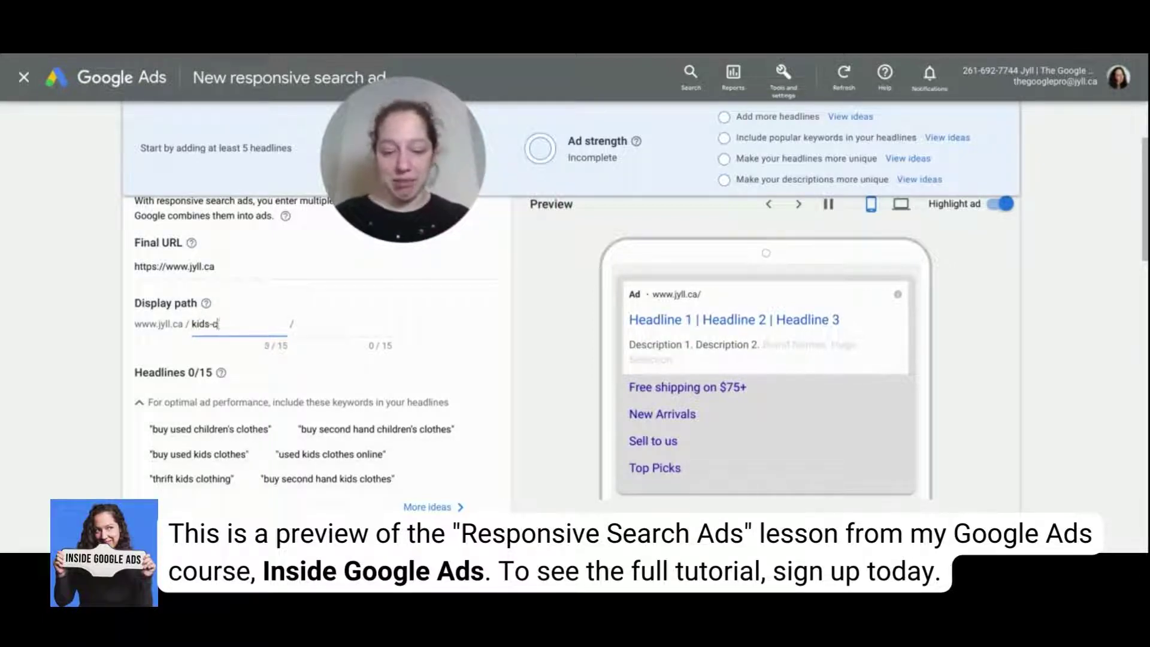
pyautogui.click(502, 374)
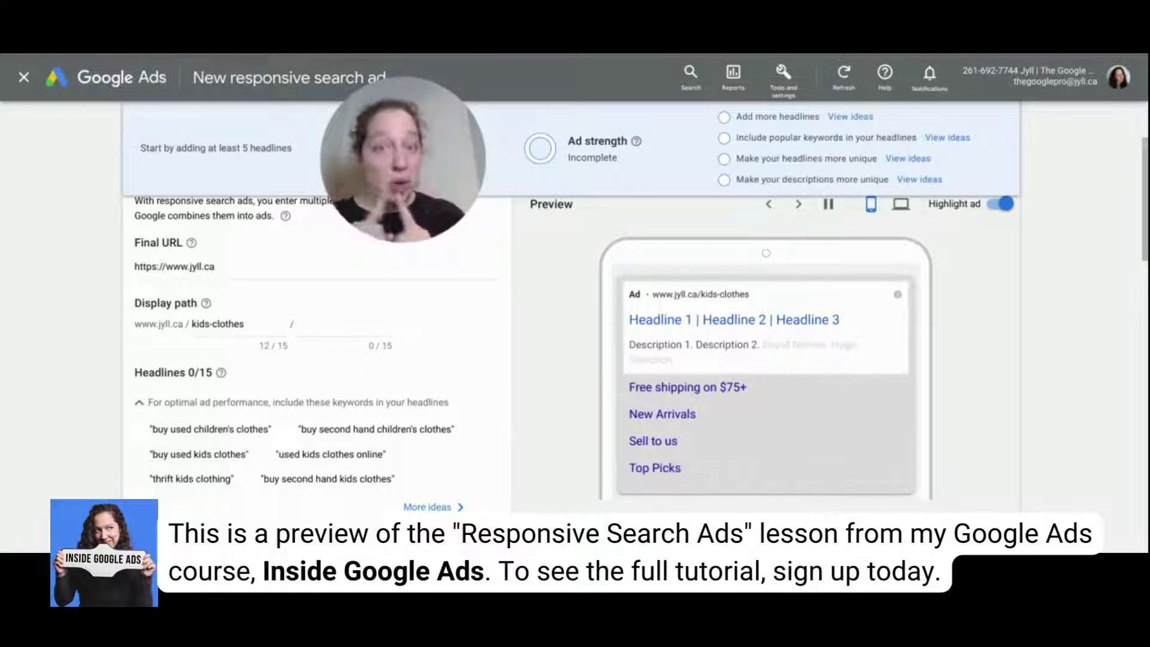
# Type headlines 'Jyll's Clothing Store', 'Buy Used Kids Clothes' and 'Thrited Kids Clothing Online'.
pyautogui.scroll(-4, 393, 352)
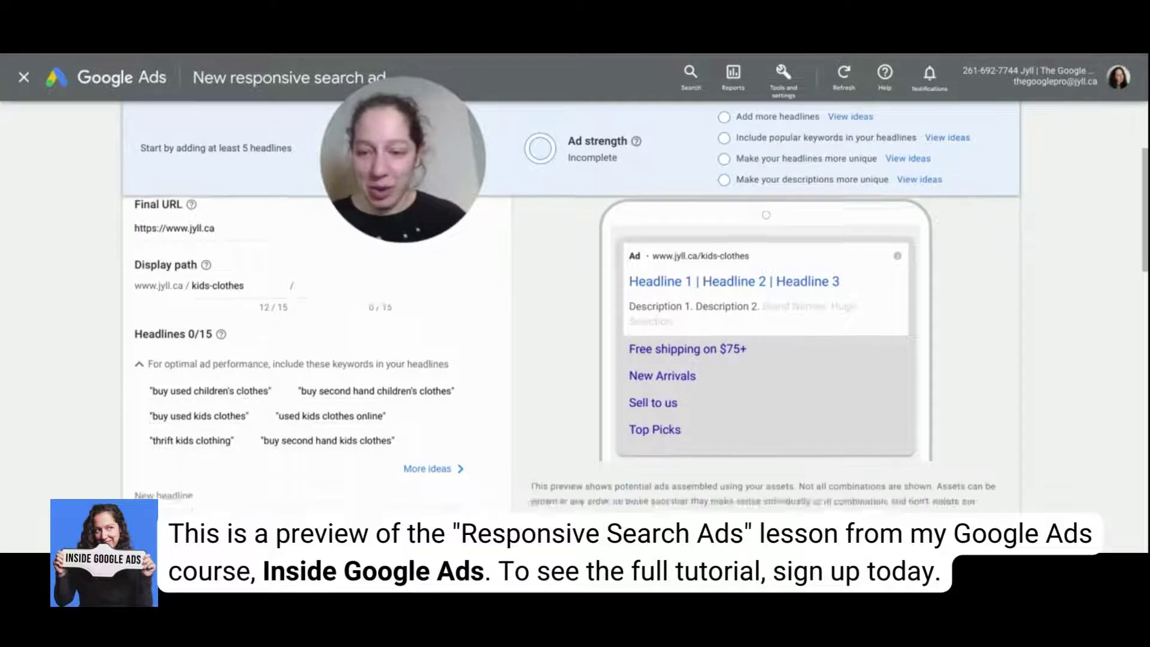
pyautogui.click(348, 328)
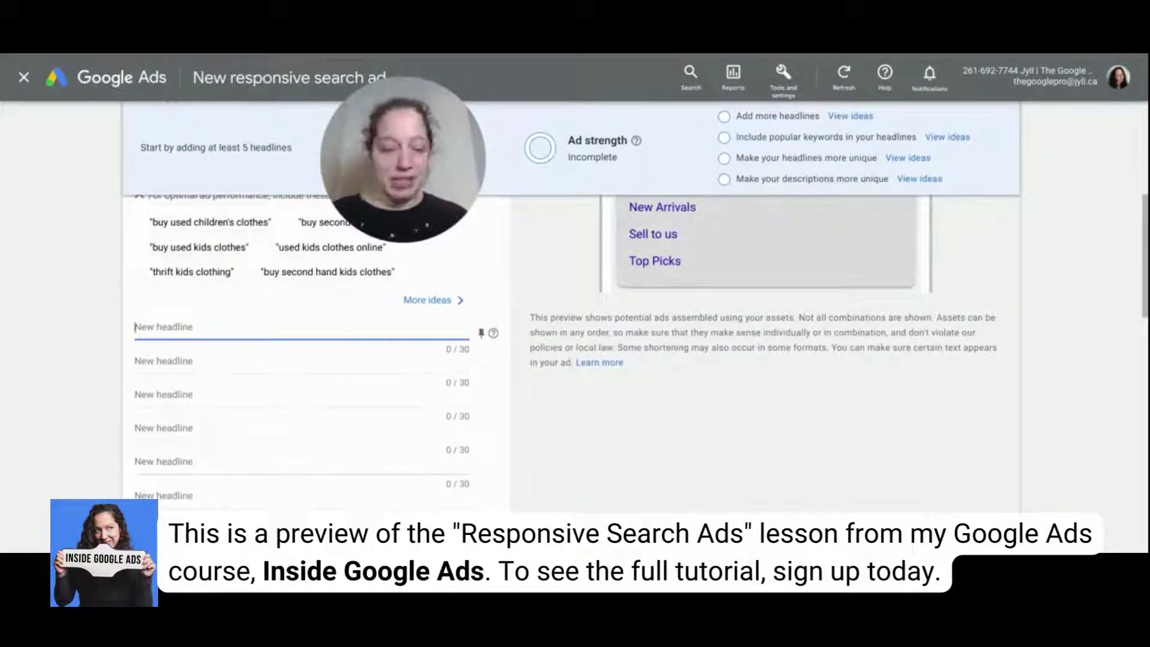
pyautogui.write("Jyll's Clothing Store")
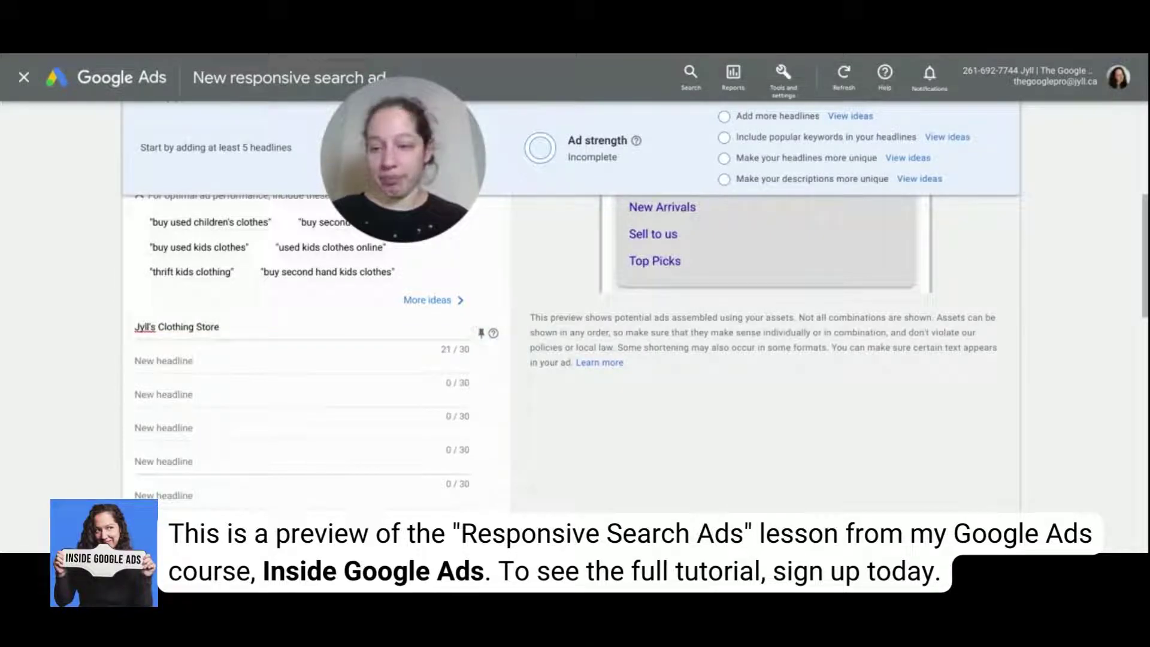
pyautogui.press('Tab')
pyautogui.scroll(5, 599, 452)
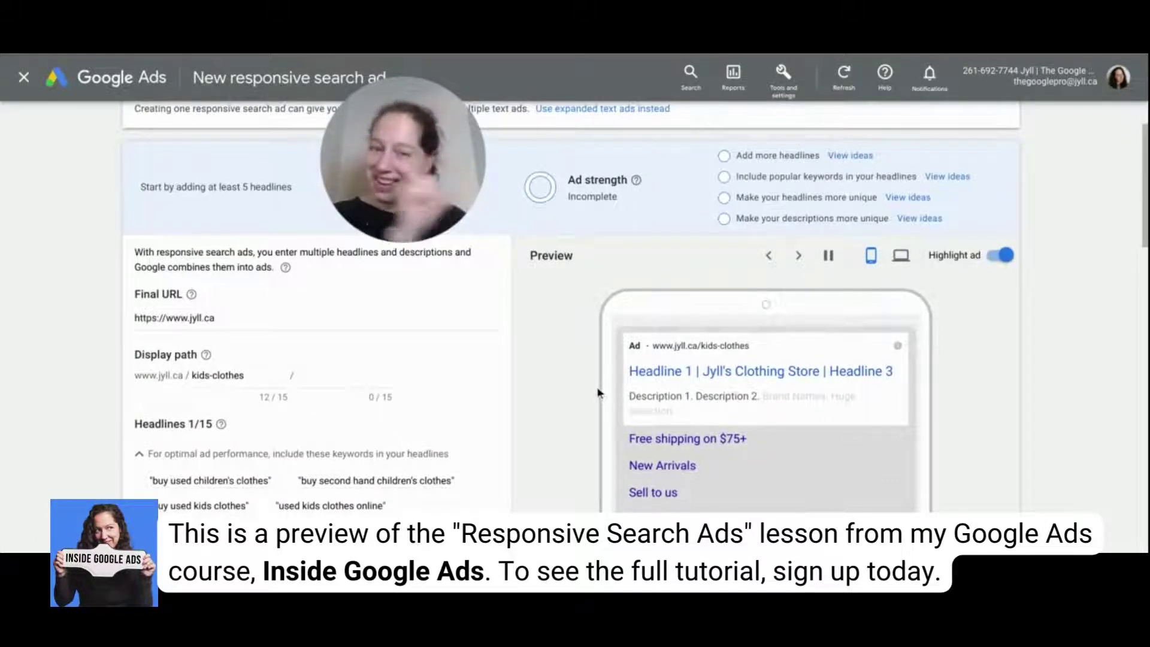
pyautogui.scroll(-3, 597, 389)
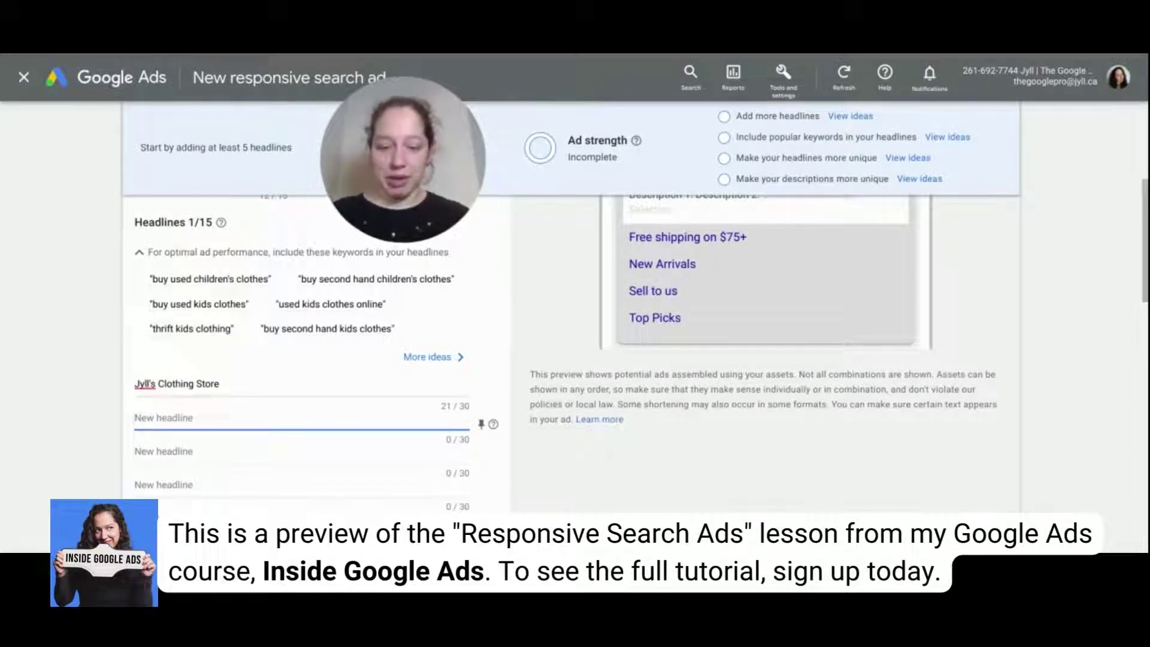
pyautogui.write('Buy Used K')
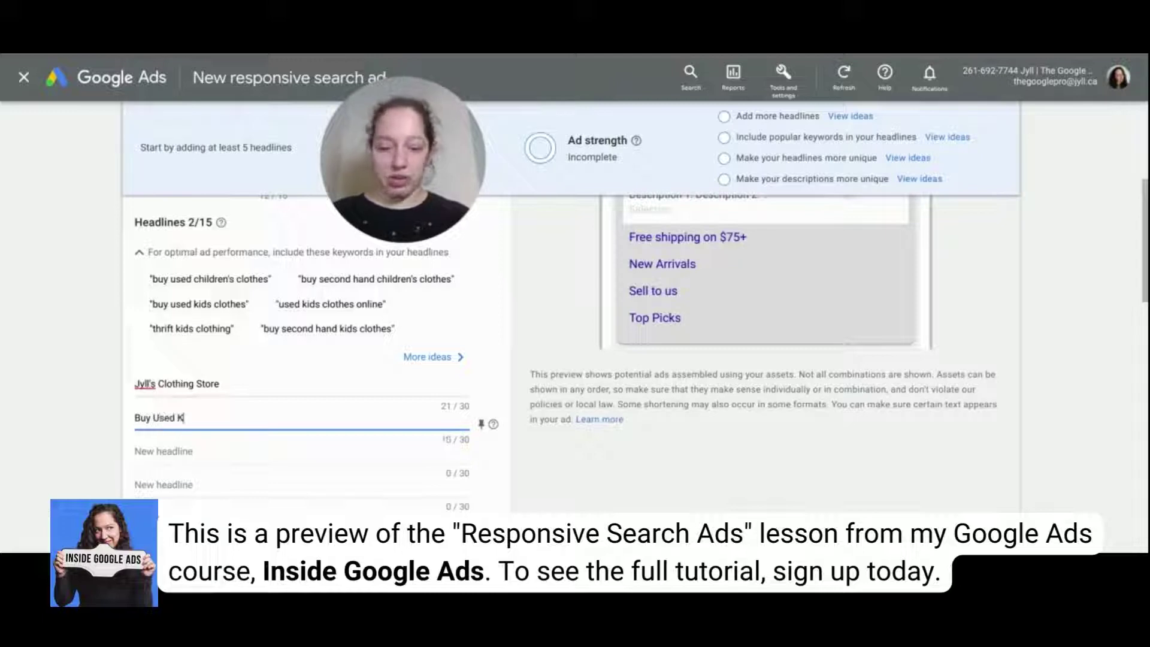
pyautogui.write('ids Clothes')
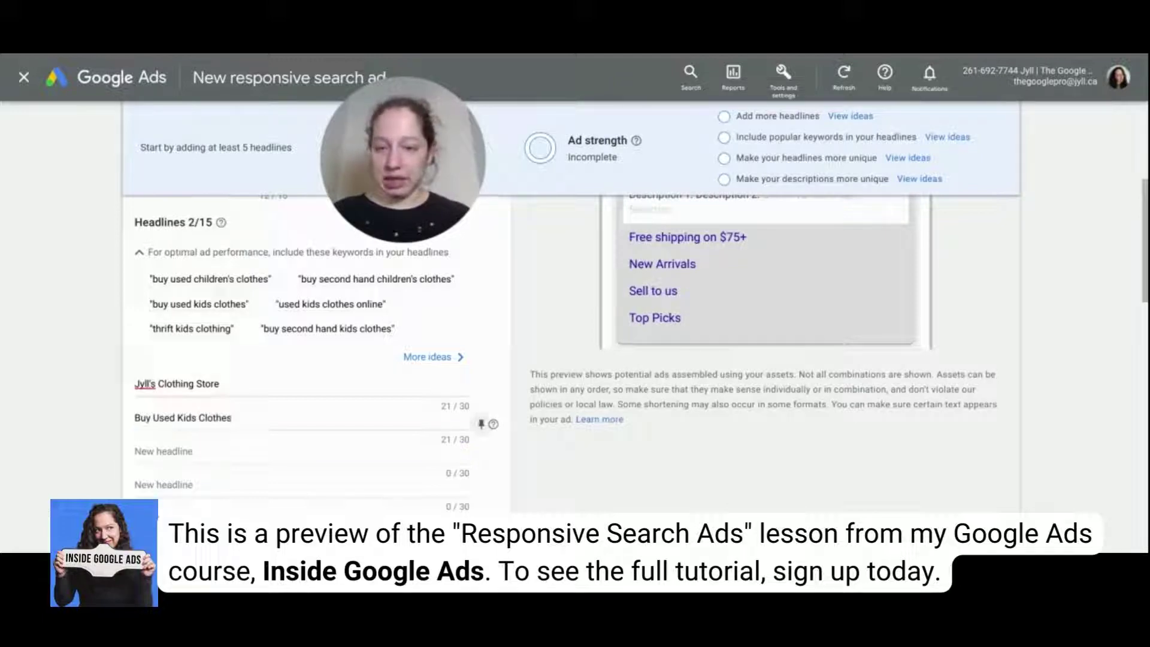
pyautogui.press('Tab')
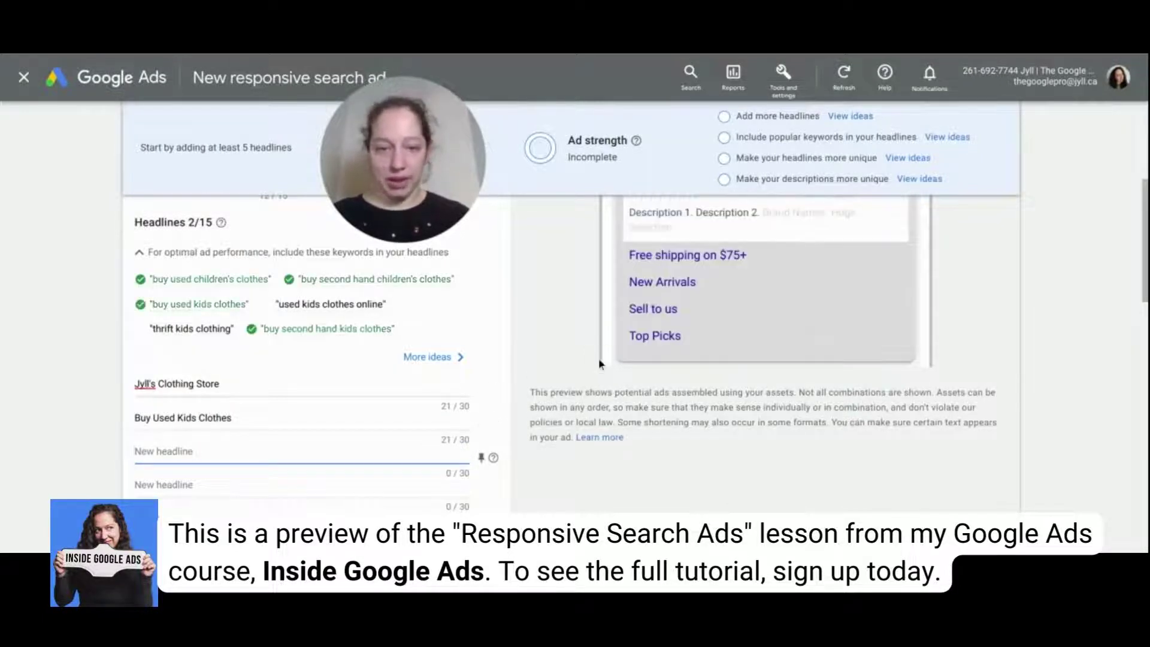
pyautogui.scroll(3, 599, 358)
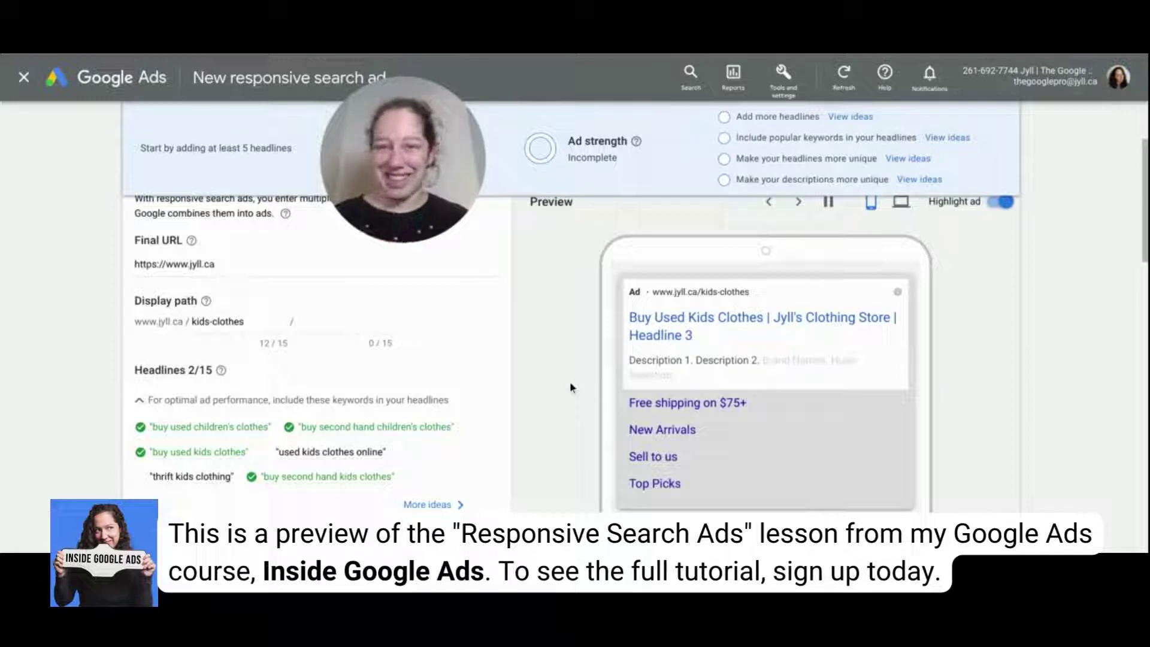
pyautogui.scroll(-3, 569, 381)
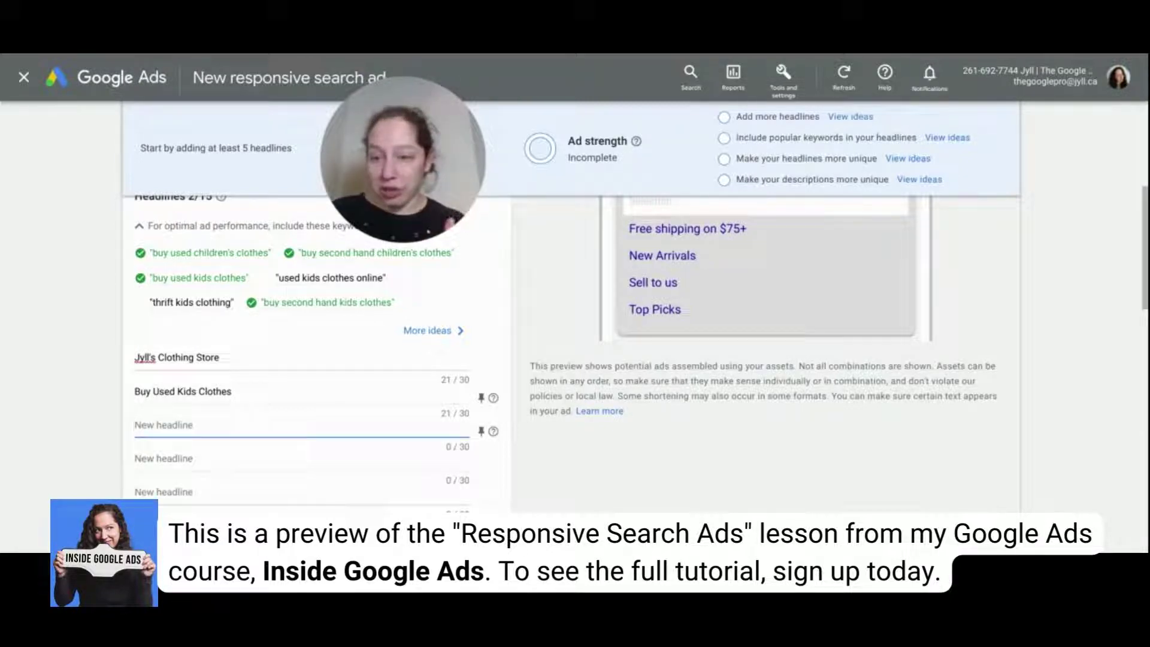
pyautogui.write('Thrited')
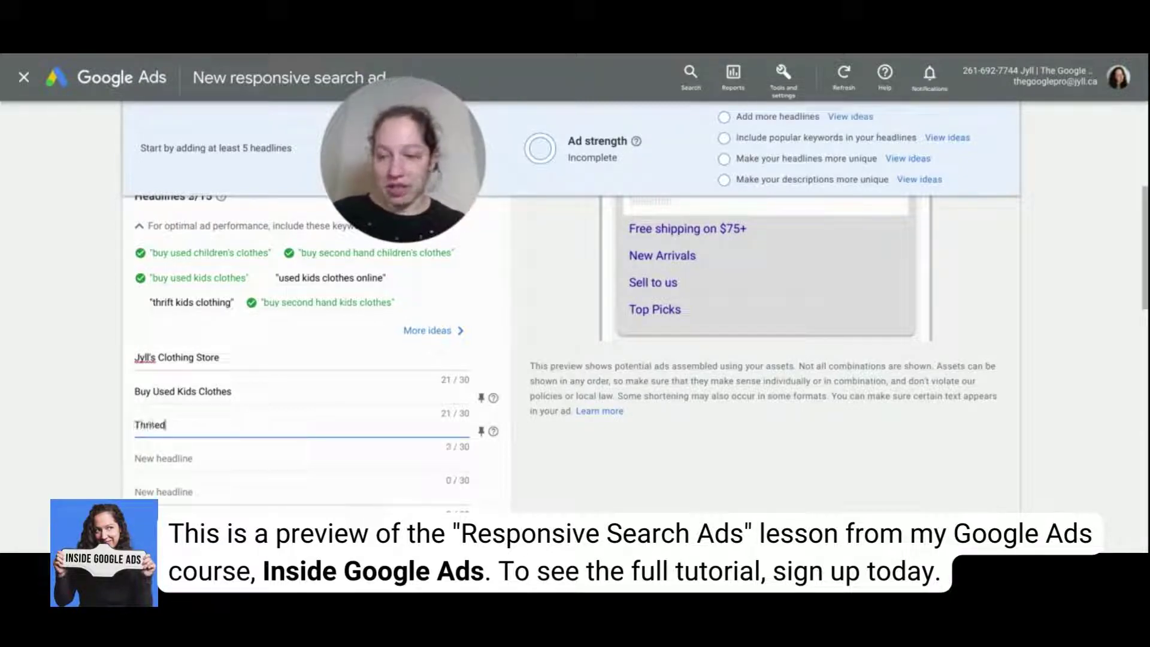
pyautogui.write(' Kids Clothi')
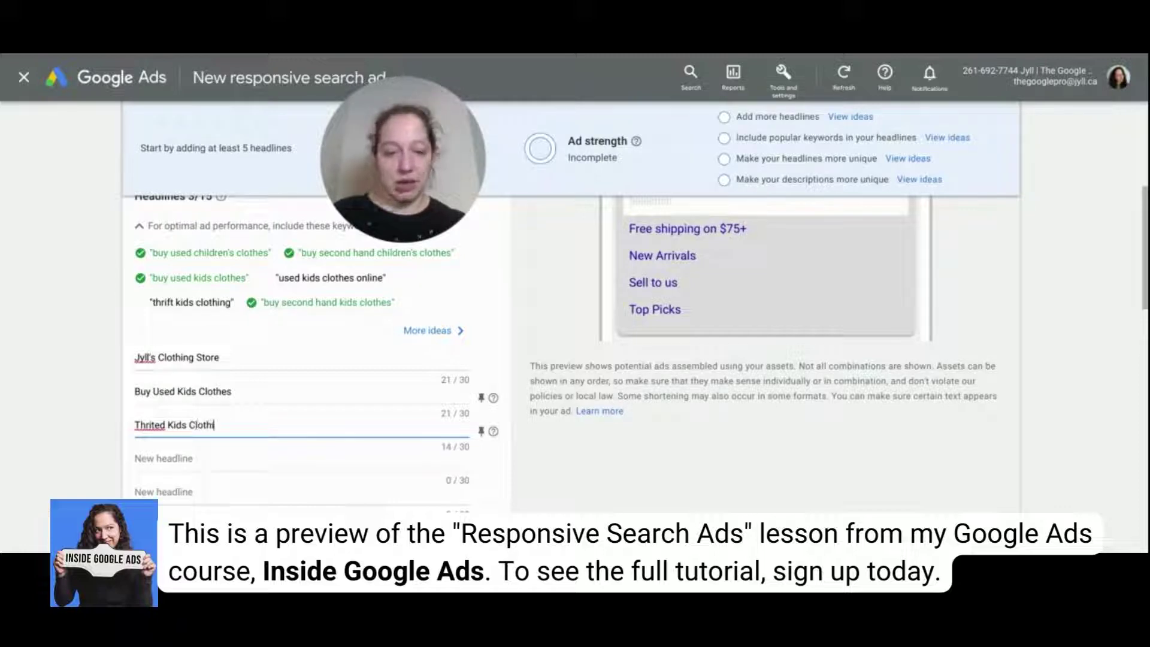
pyautogui.write('ng Online')
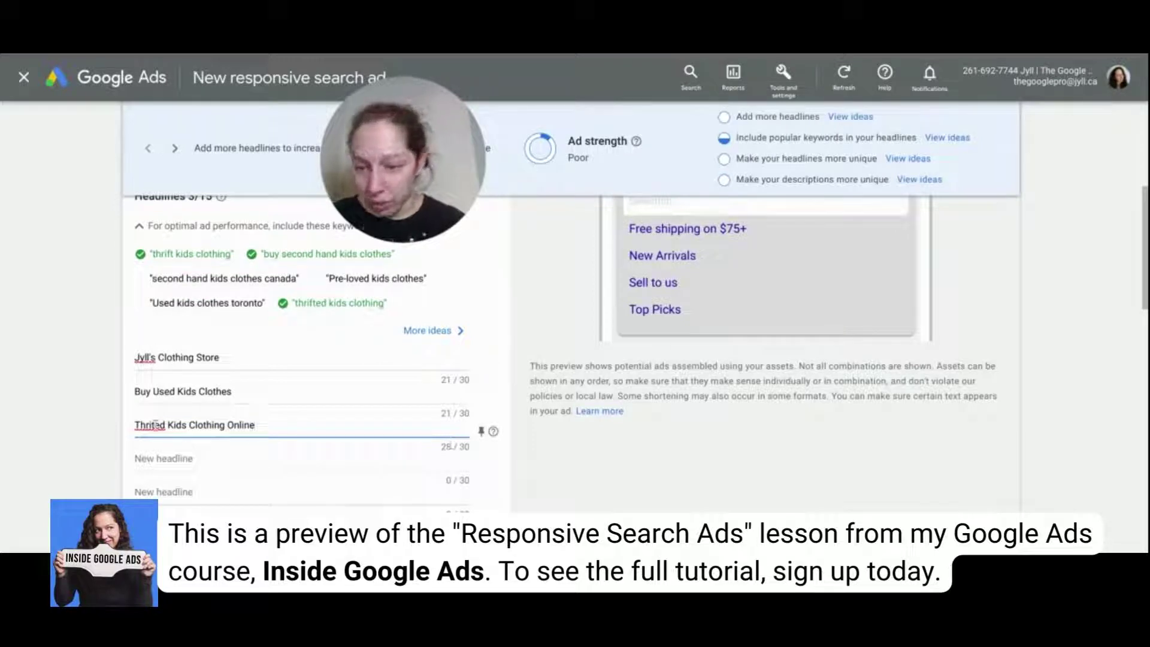
# Insert the missing 'f' so the third headline reads 'Thrifted Kids Clothing Online'.
pyautogui.click(152, 425)
pyautogui.write('f')
pyautogui.scroll(-10, 352, 323)
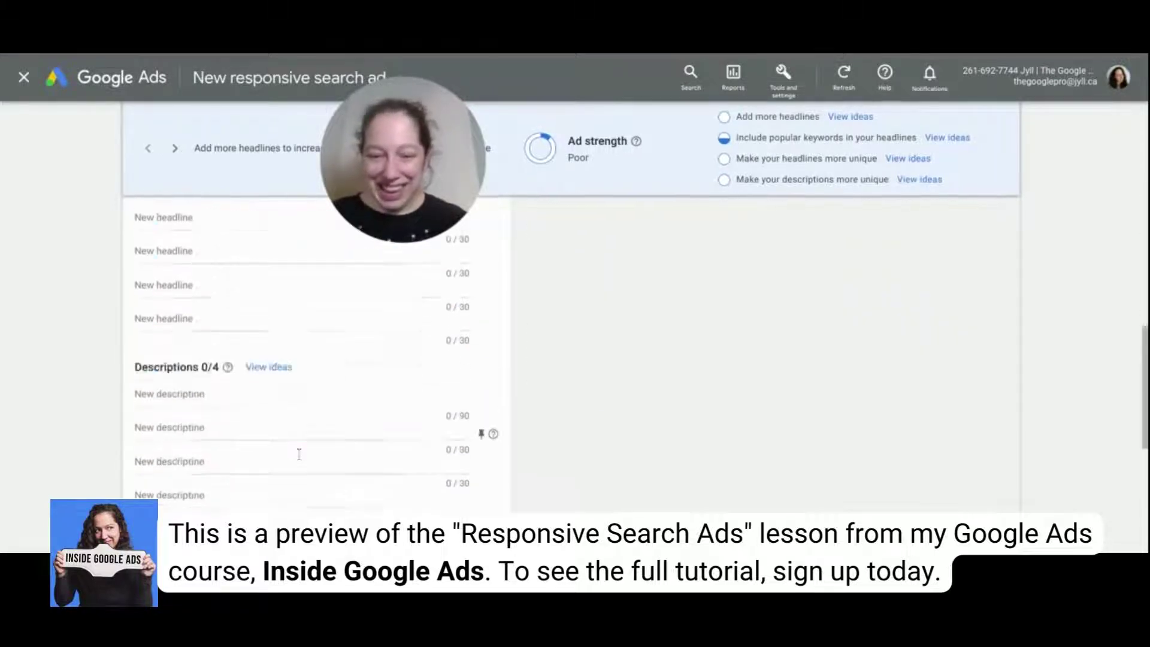
pyautogui.scroll(3, 352, 318)
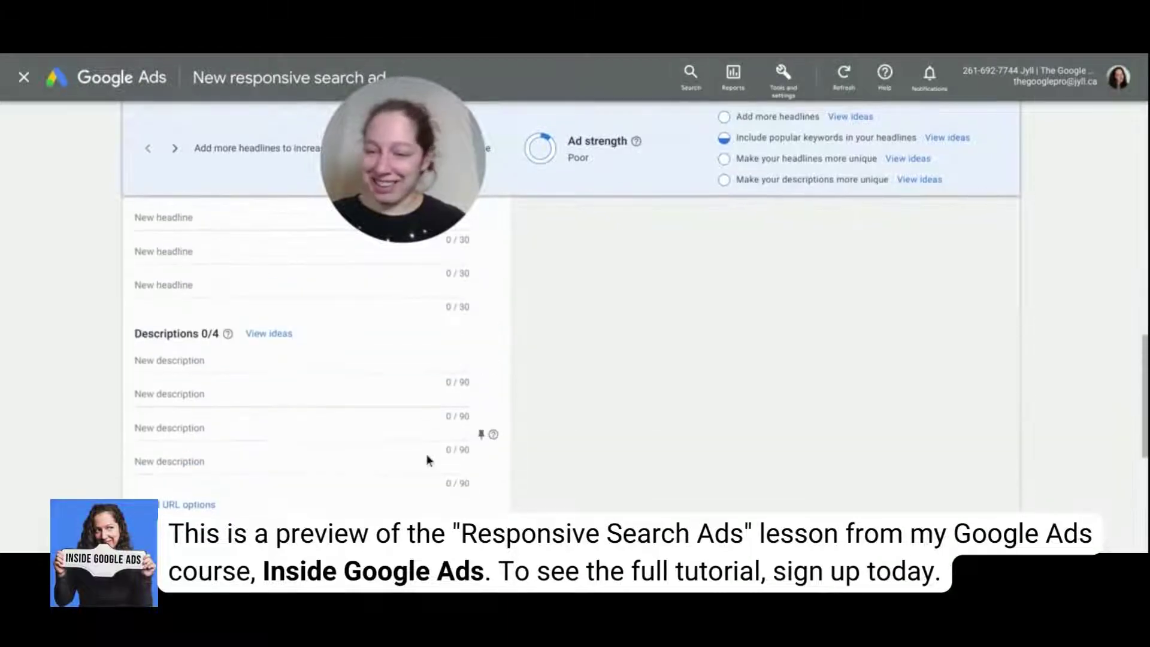
pyautogui.scroll(8, 426, 454)
pyautogui.scroll(-1, 426, 454)
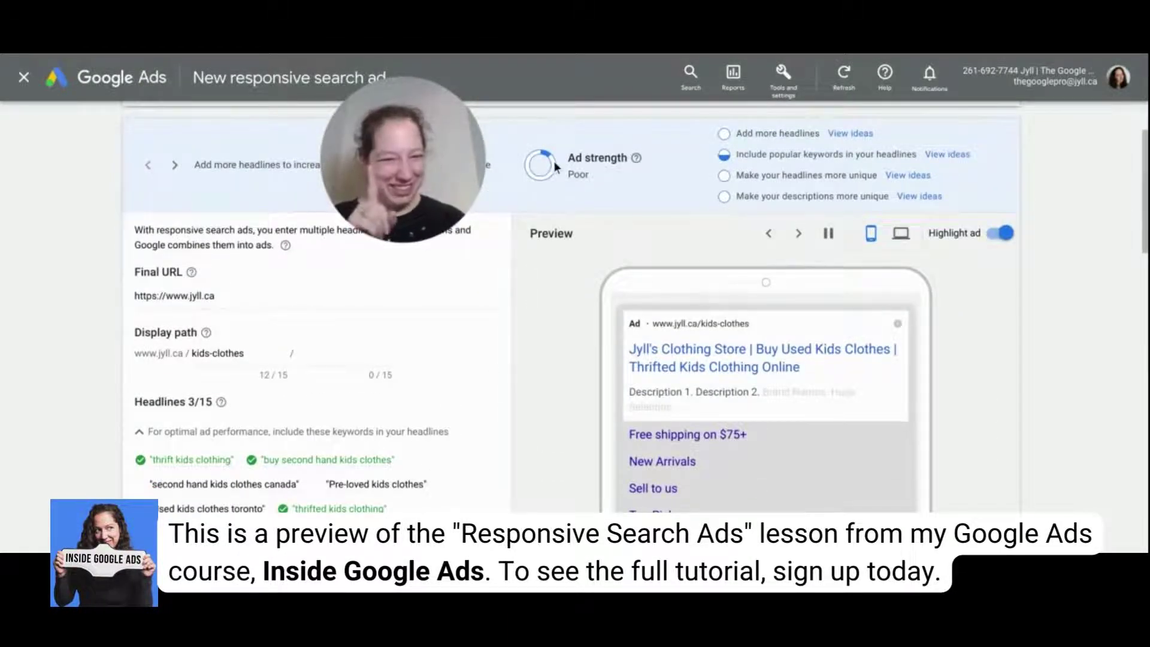
pyautogui.scroll(-2, 577, 310)
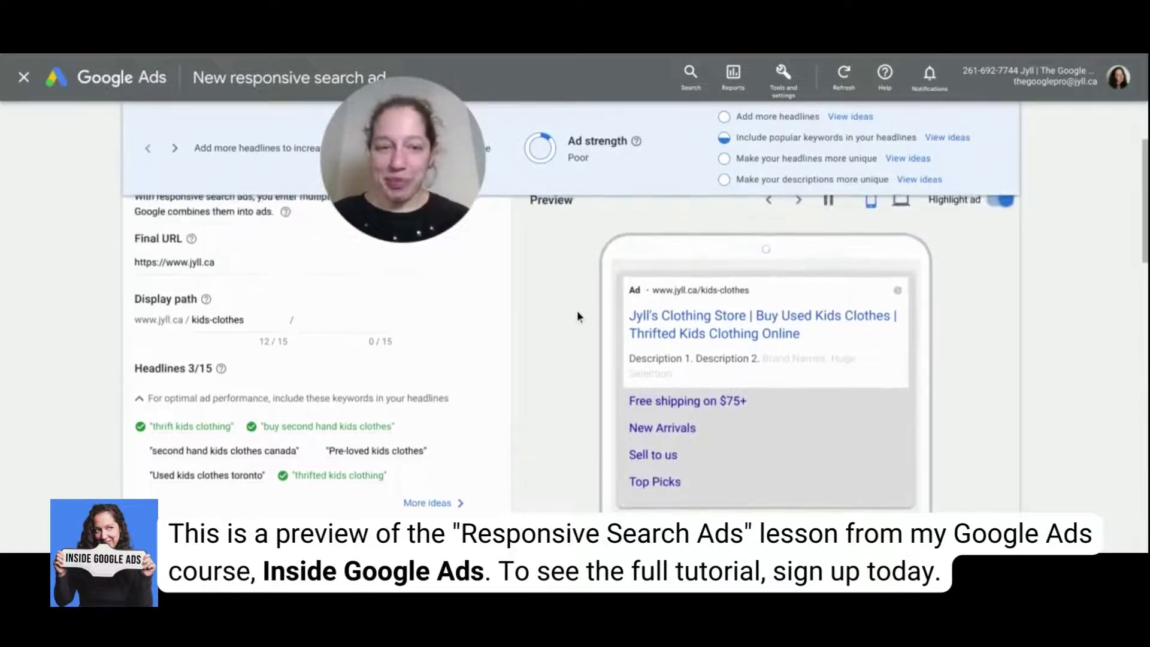
pyautogui.scroll(-3, 576, 310)
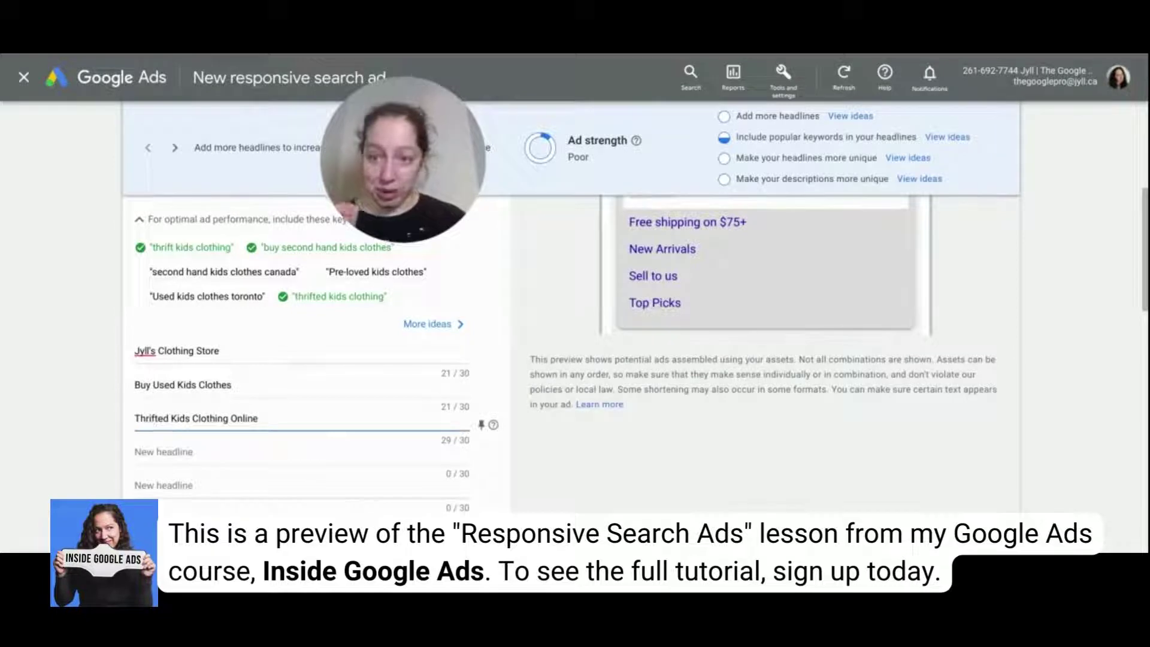
pyautogui.click(245, 350)
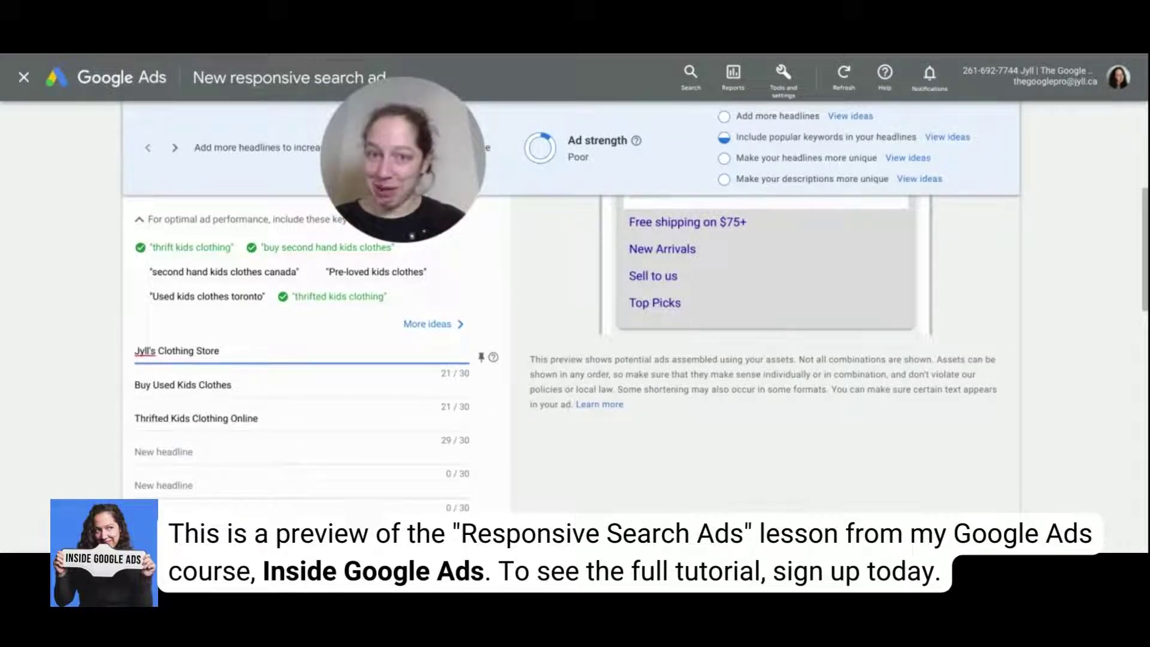
pyautogui.scroll(4, 596, 315)
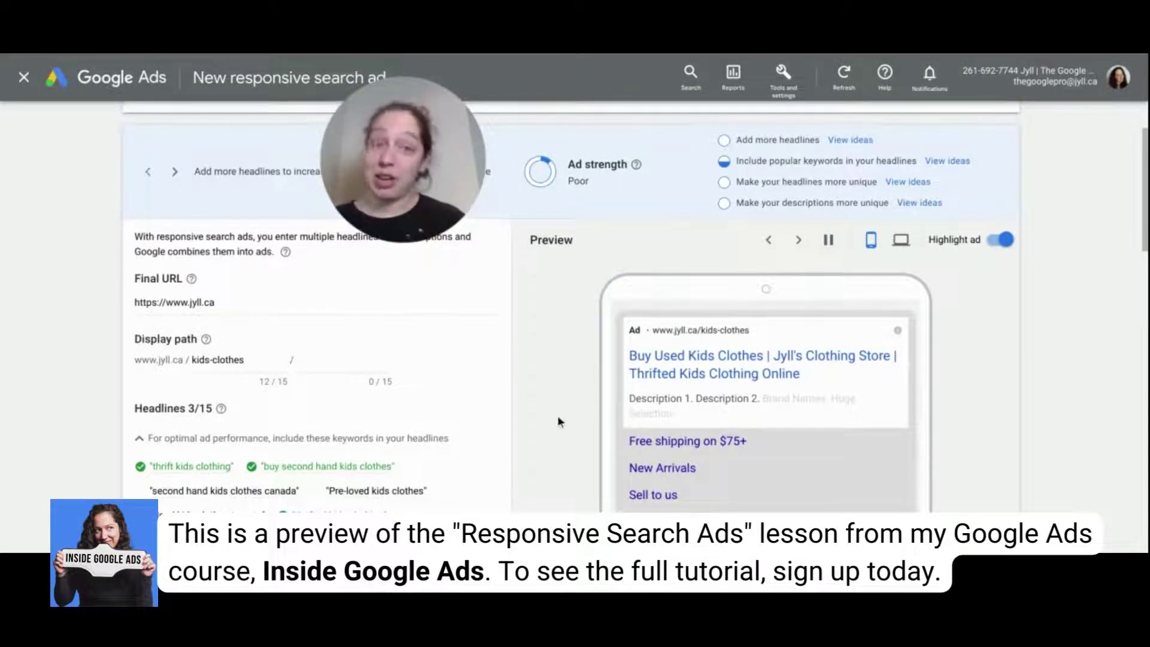
# Open headline suggestions and add the call-to-action headline 'Shop Online Now'.
pyautogui.click(847, 143)
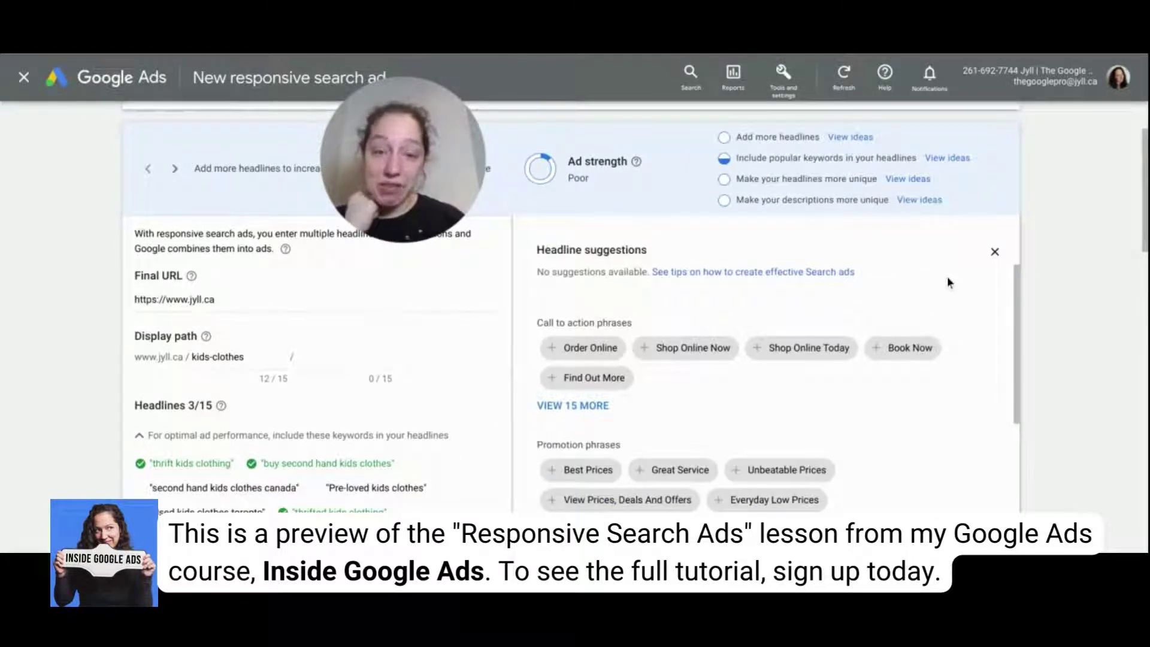
pyautogui.scroll(-2, 949, 282)
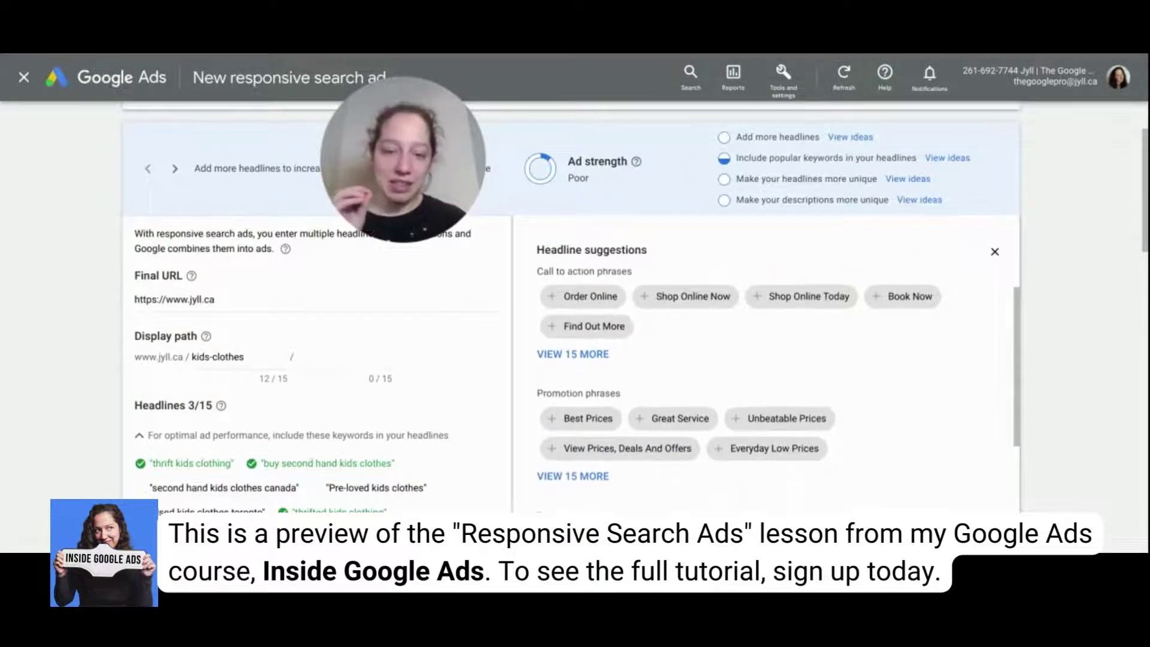
pyautogui.scroll(-2, 779, 389)
pyautogui.scroll(3, 779, 389)
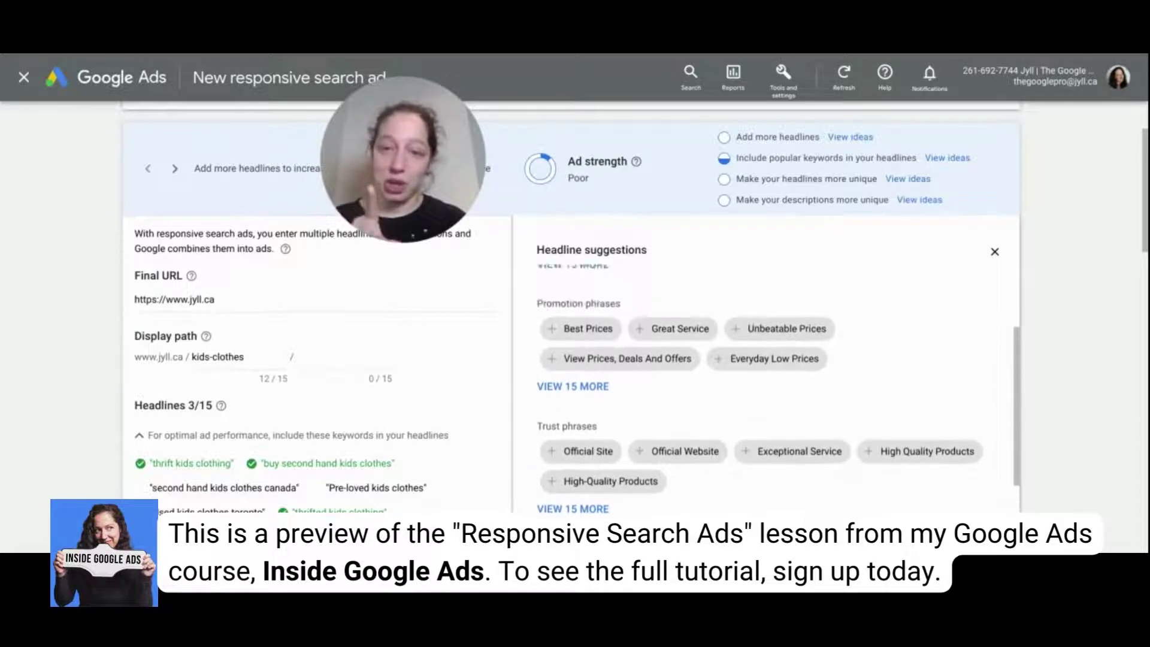
pyautogui.scroll(2, 779, 390)
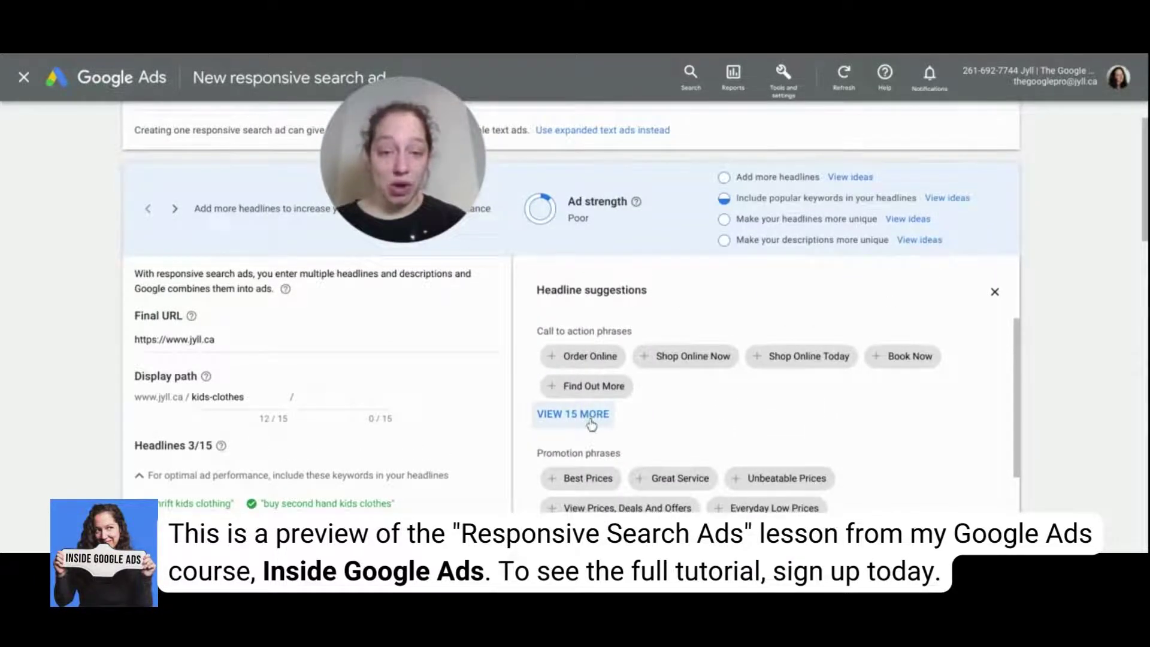
pyautogui.click(590, 415)
pyautogui.click(683, 358)
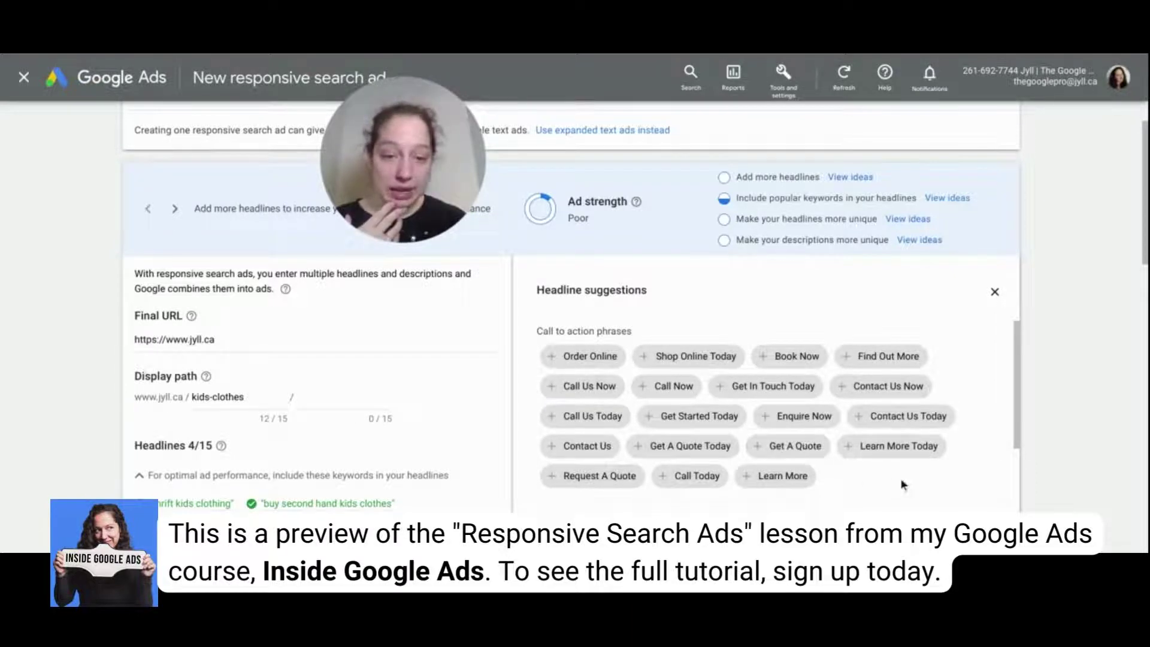
# Add suggested headlines 'Great Value For Money', 'High-Quality Products', 'In Stock & Ready To Ship', 'Free Home Delivery'.
pyautogui.scroll(-3, 901, 478)
pyautogui.click(572, 487)
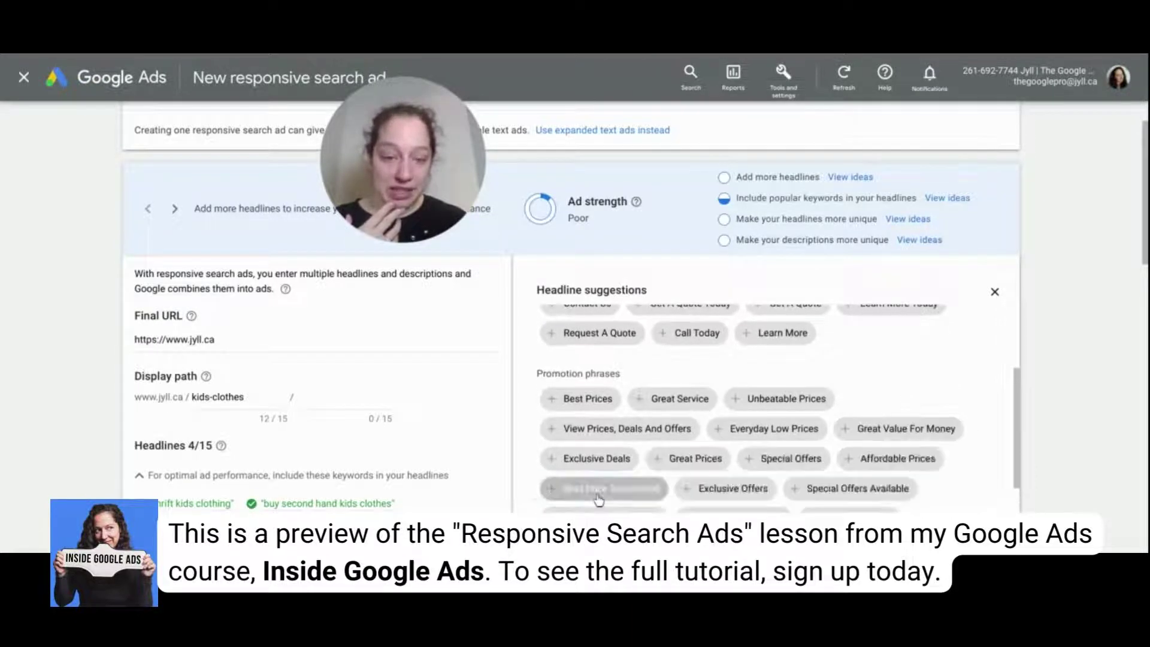
pyautogui.click(789, 457)
pyautogui.scroll(-2, 785, 457)
pyautogui.click(906, 328)
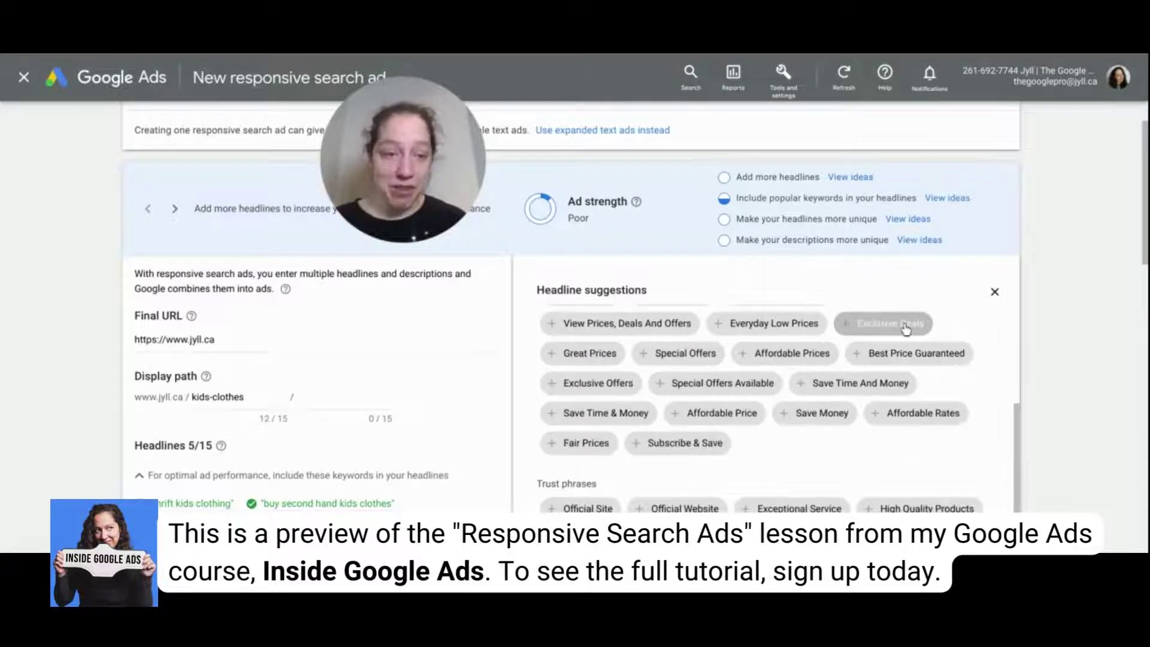
pyautogui.scroll(-3, 906, 328)
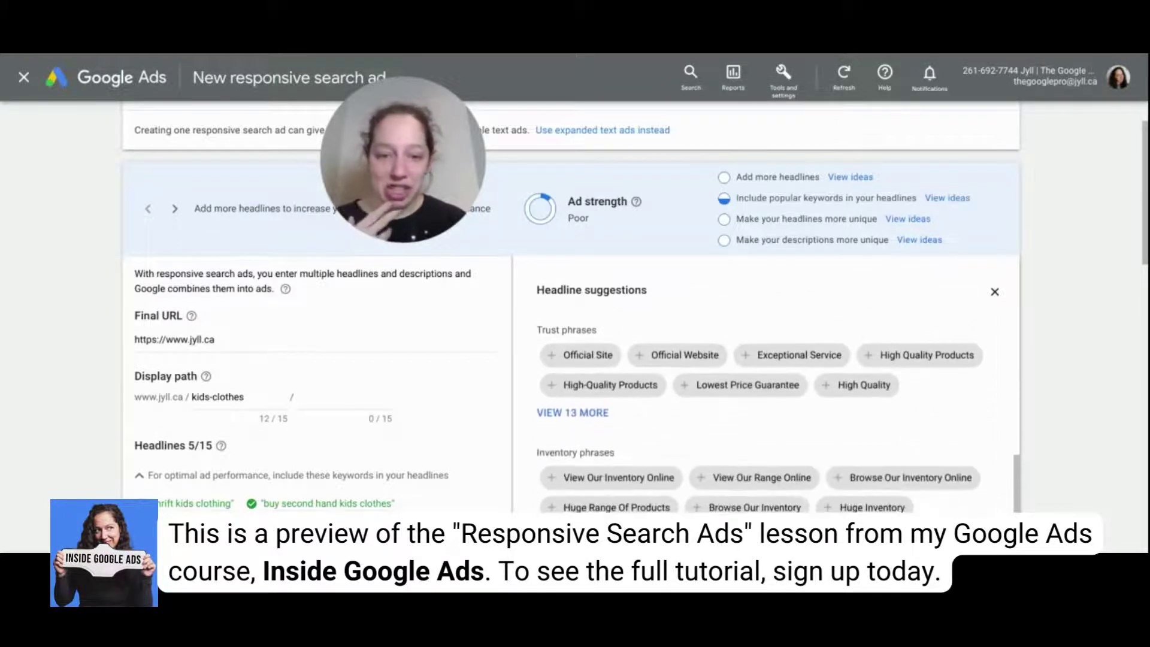
pyautogui.click(619, 387)
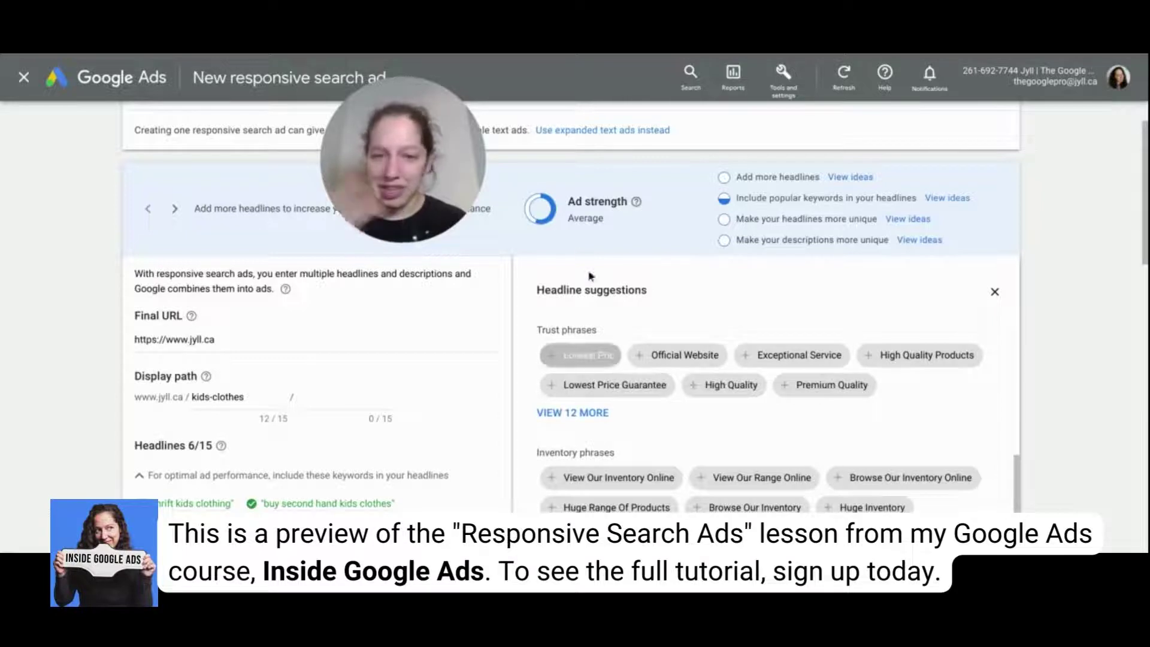
pyautogui.scroll(-3, 664, 302)
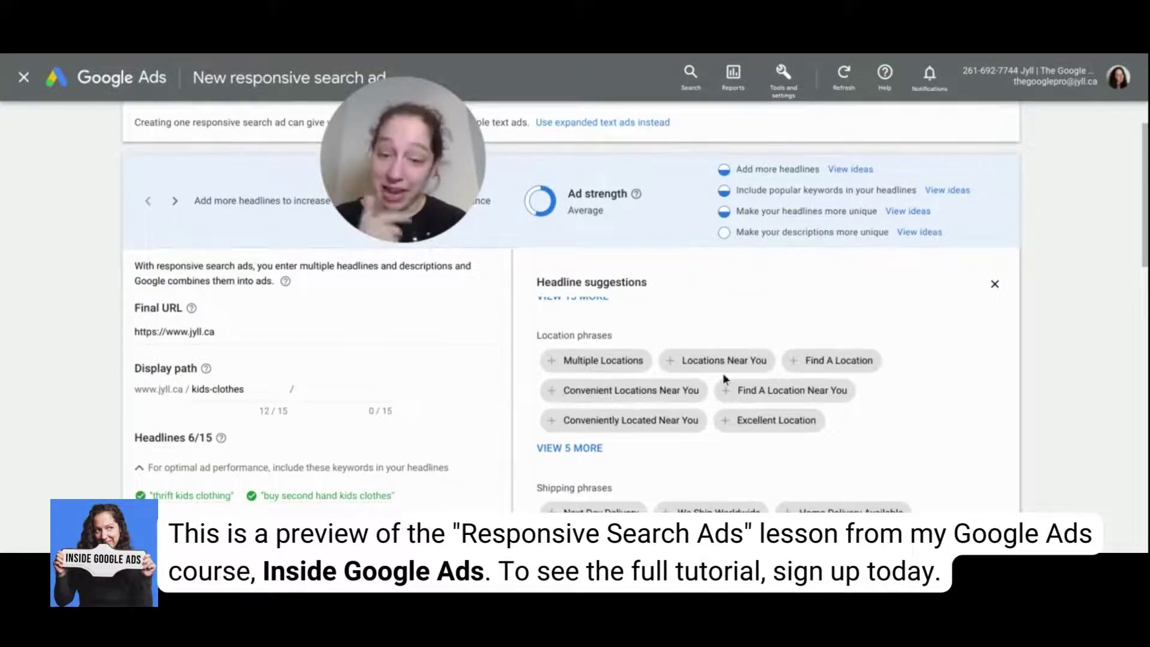
pyautogui.scroll(-3, 723, 377)
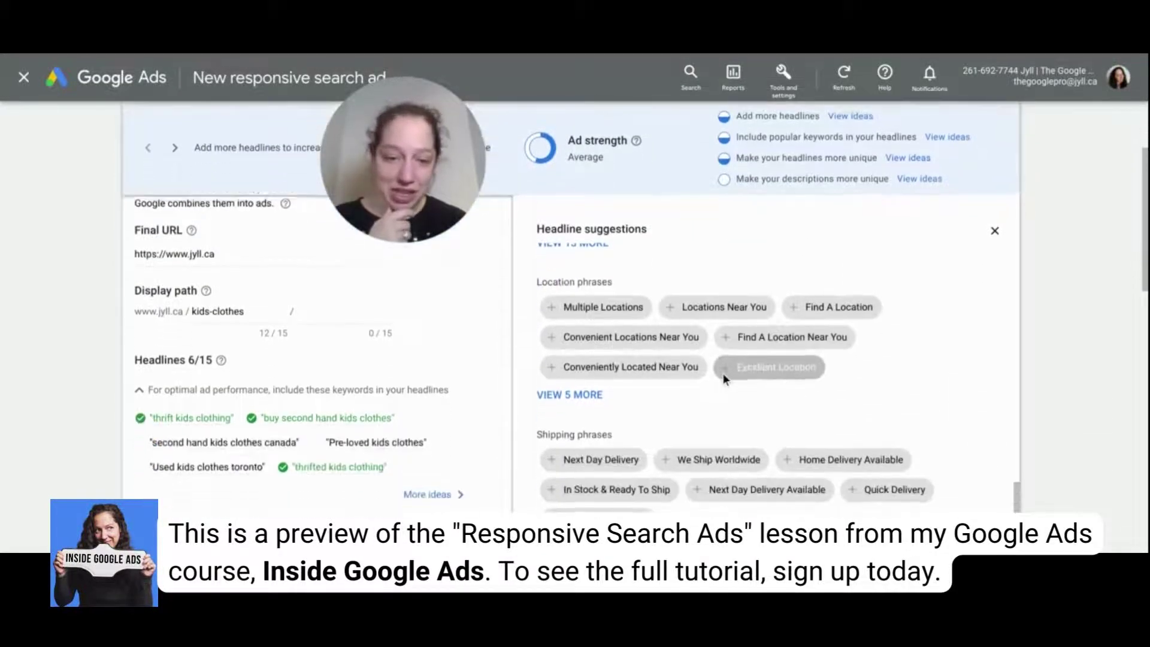
pyautogui.click(647, 484)
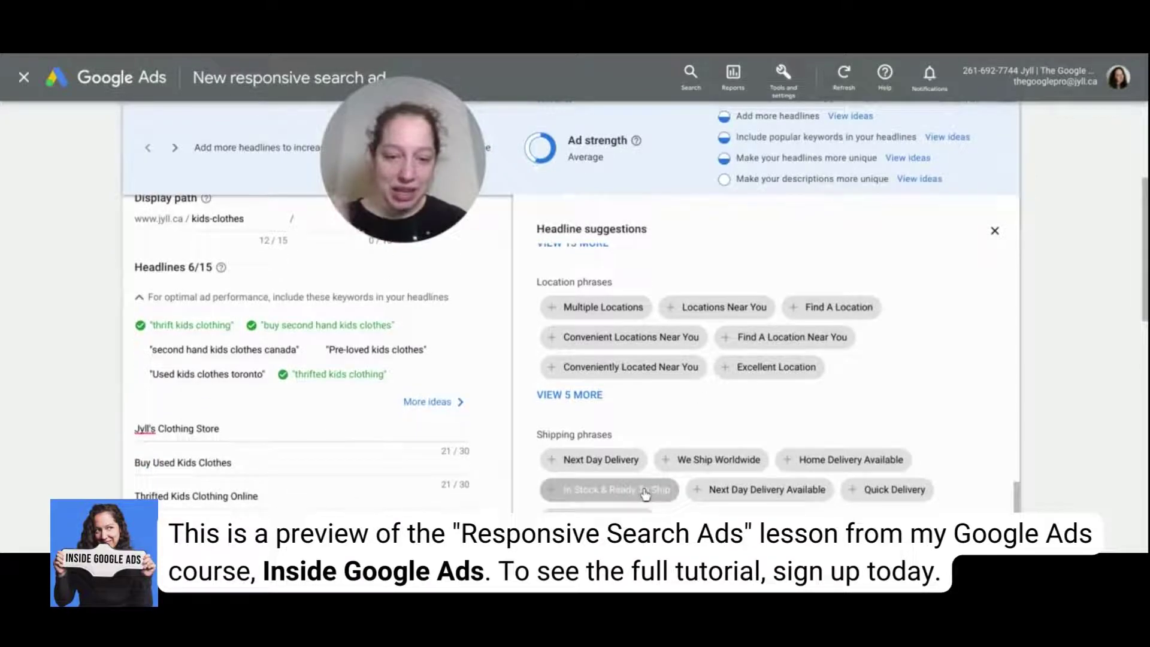
pyautogui.click(851, 491)
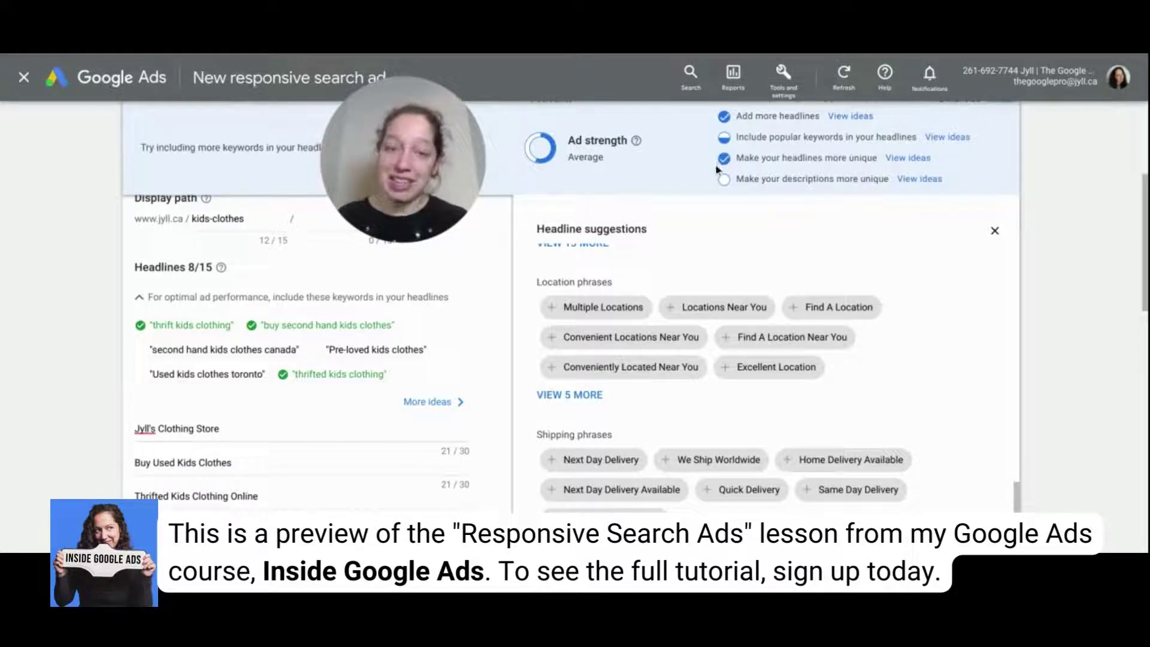
pyautogui.moveTo(434, 360)
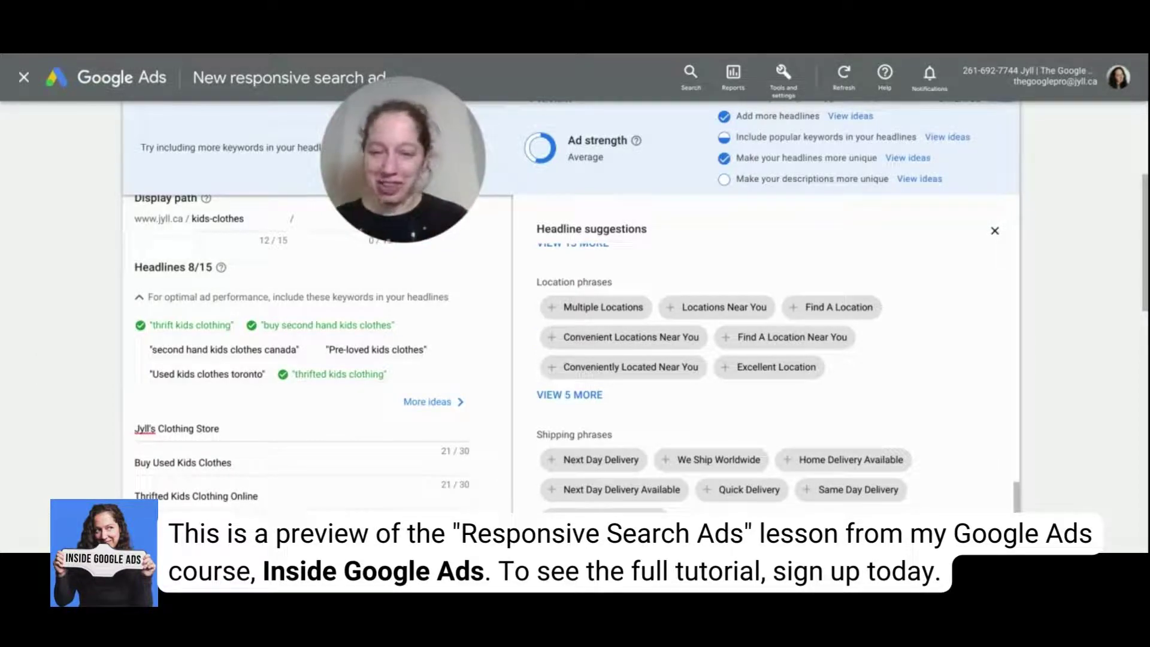
pyautogui.click(995, 232)
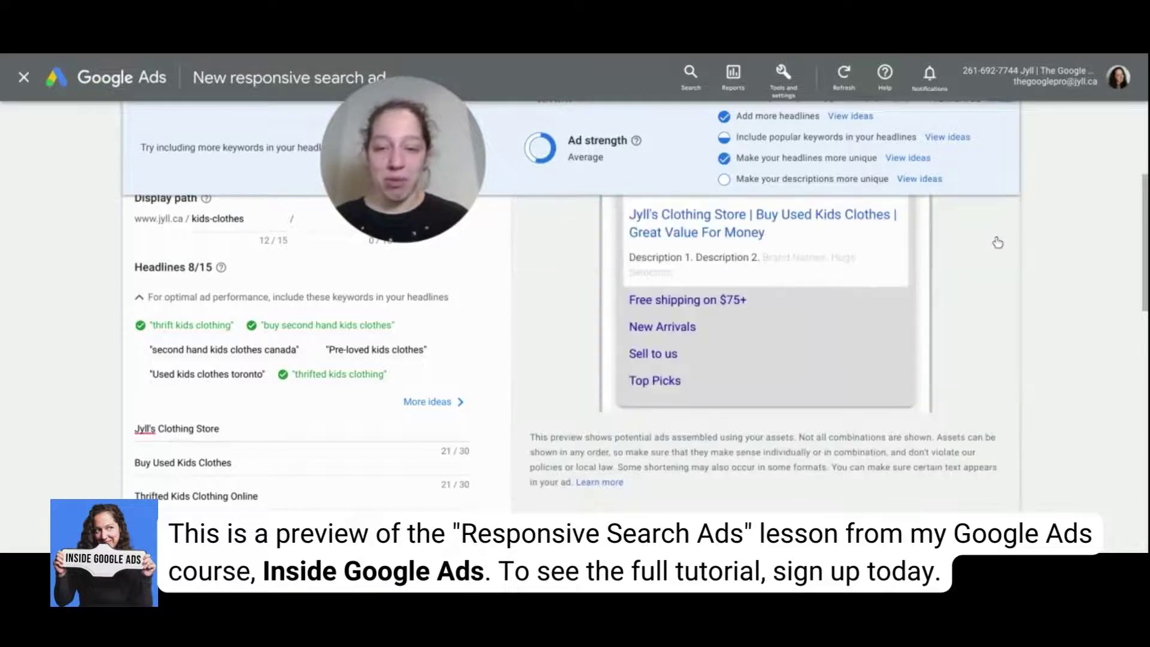
pyautogui.scroll(-3, 545, 448)
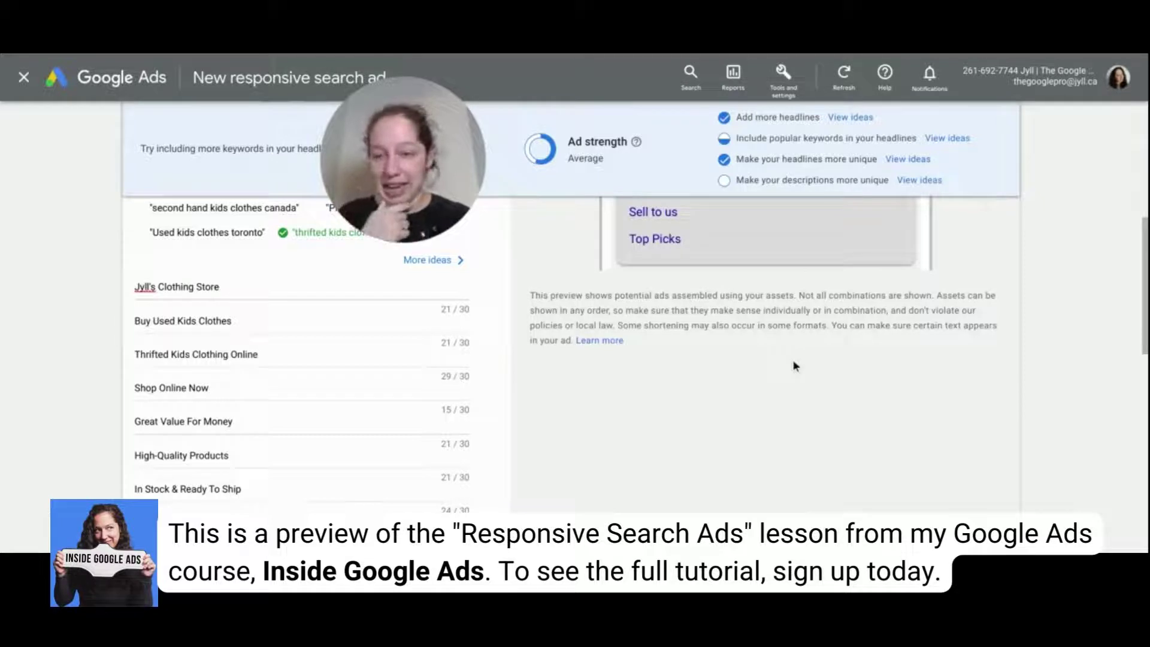
pyautogui.scroll(2, 794, 365)
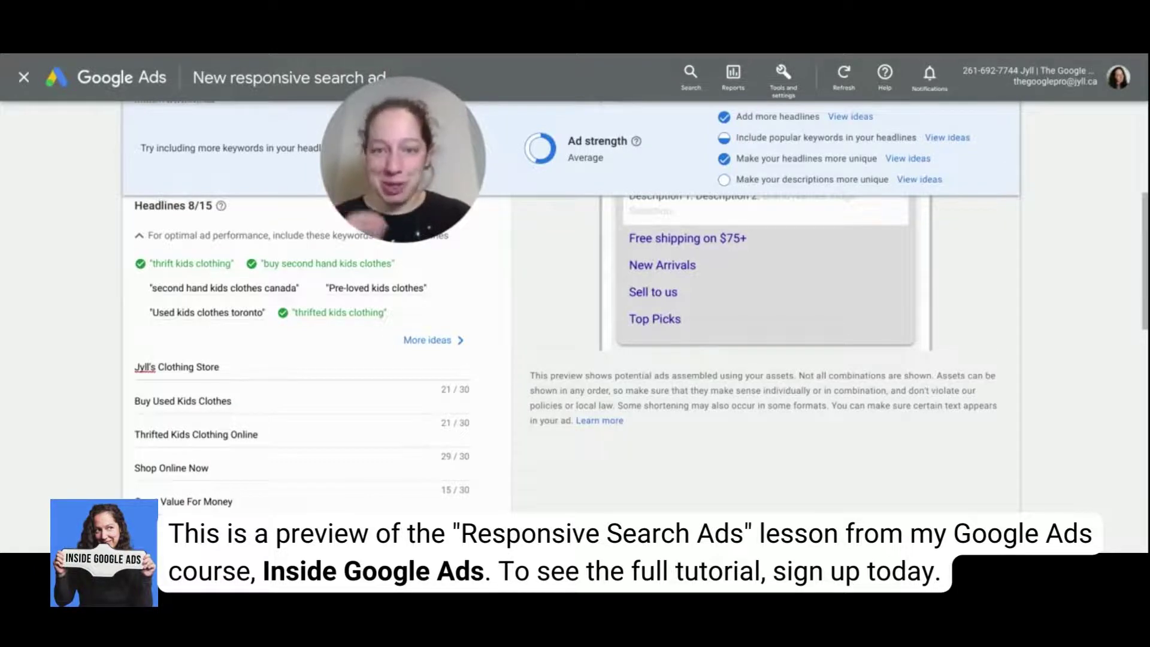
pyautogui.scroll(-4, 306, 396)
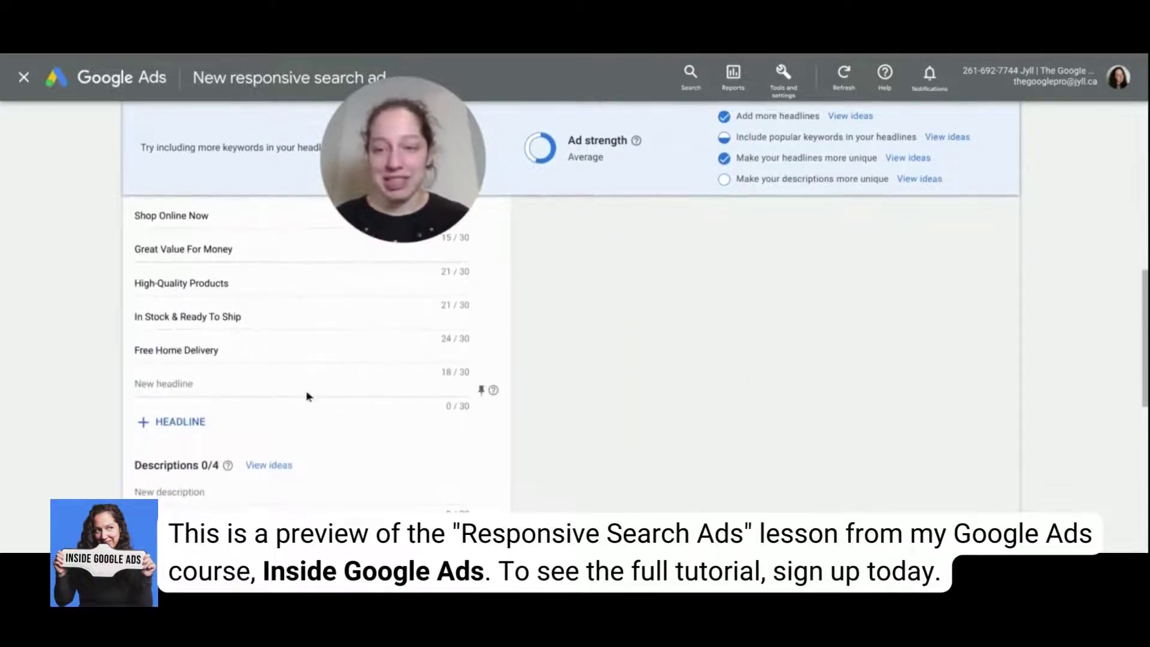
# Add a headline {KeyWord:Used Kids Clothes} using title-case keyword insertion.
pyautogui.click(302, 389)
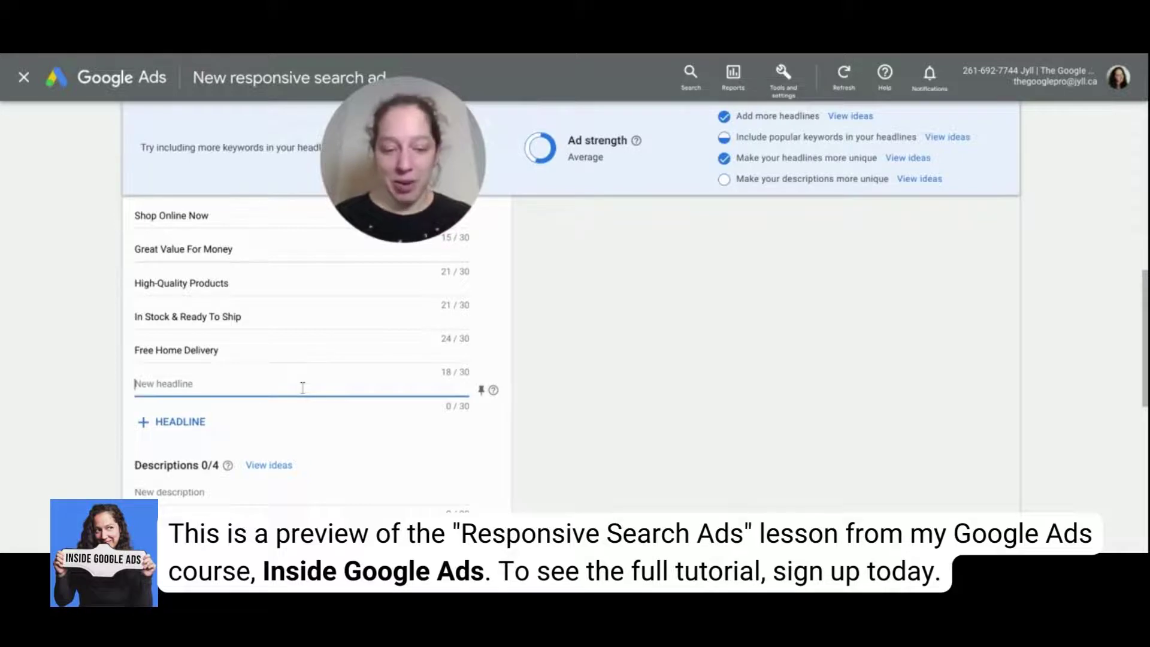
pyautogui.write('{')
pyautogui.click(254, 415)
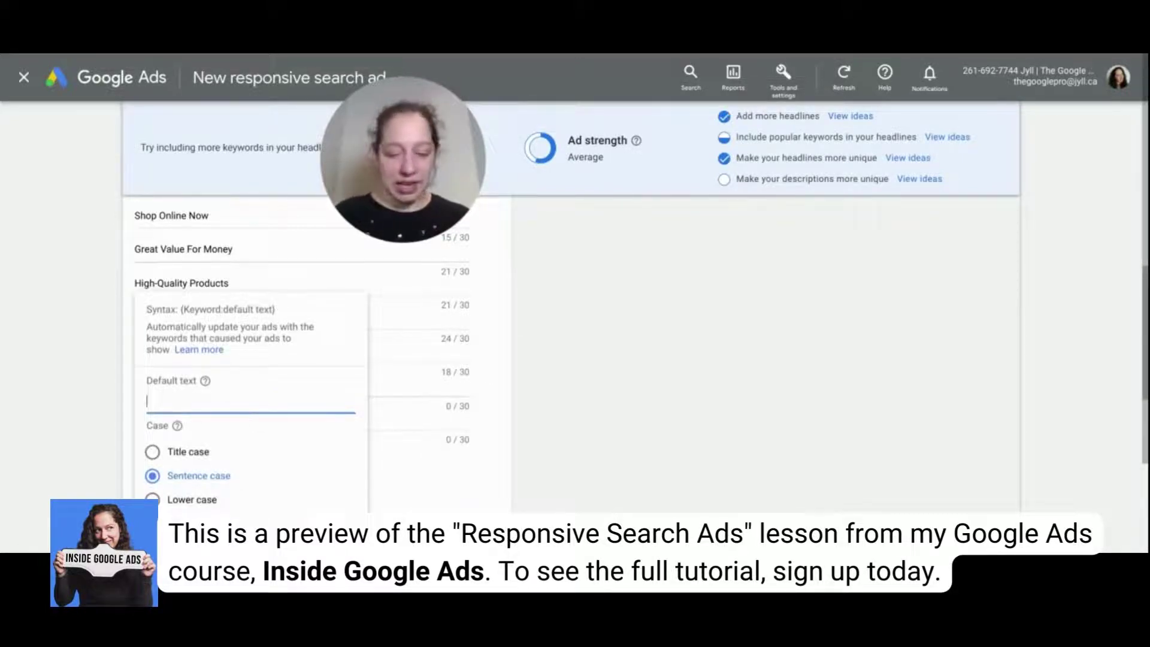
pyautogui.write('Used Kids')
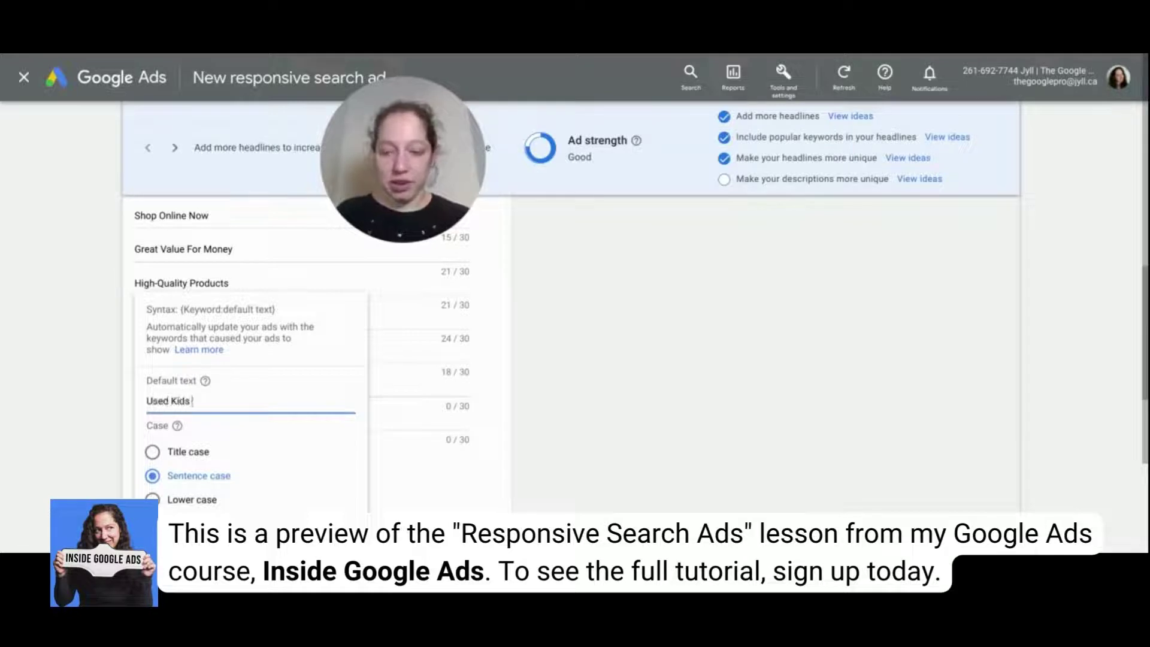
pyautogui.write(' Clothes')
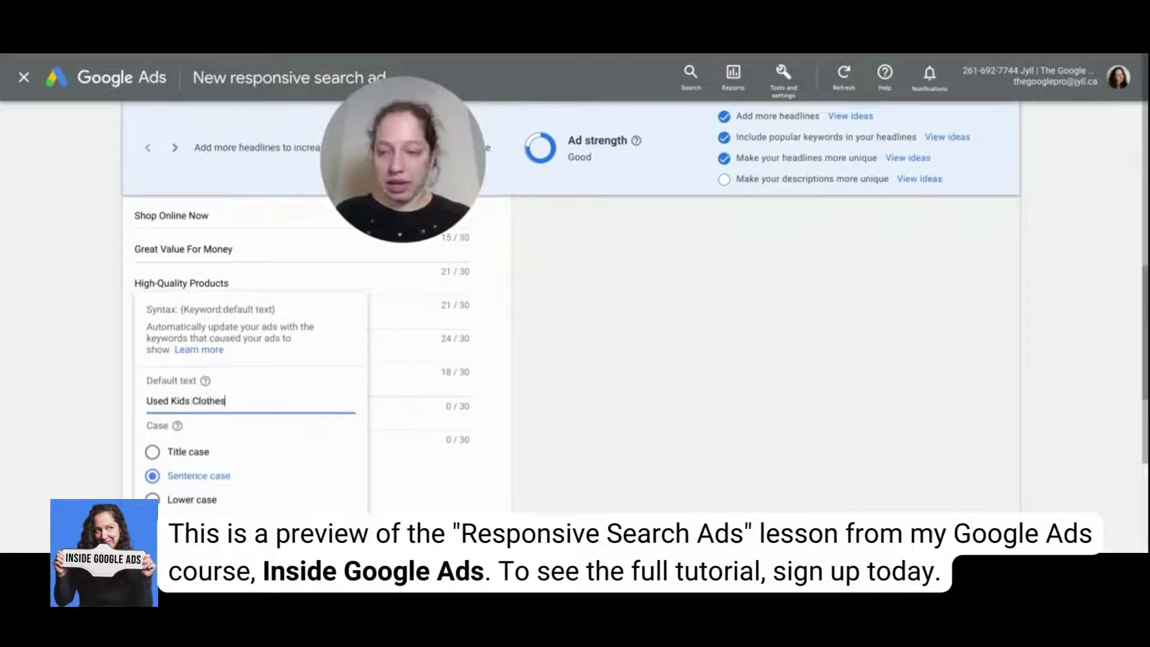
pyautogui.click(197, 453)
pyautogui.click(338, 524)
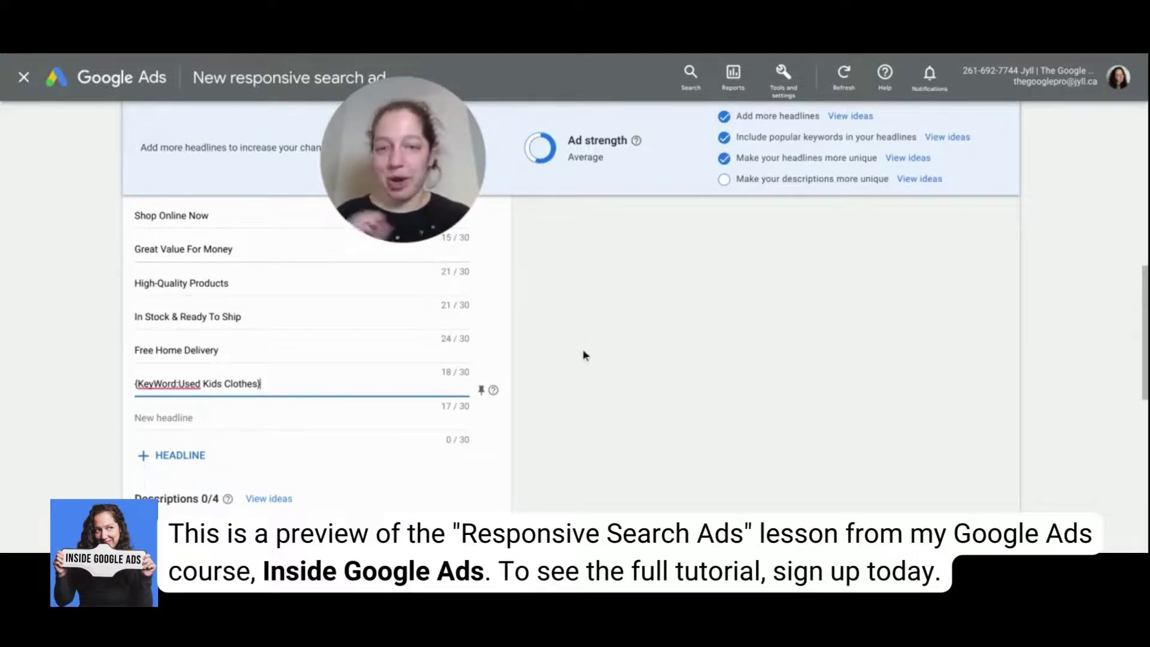
pyautogui.scroll(-3, 582, 348)
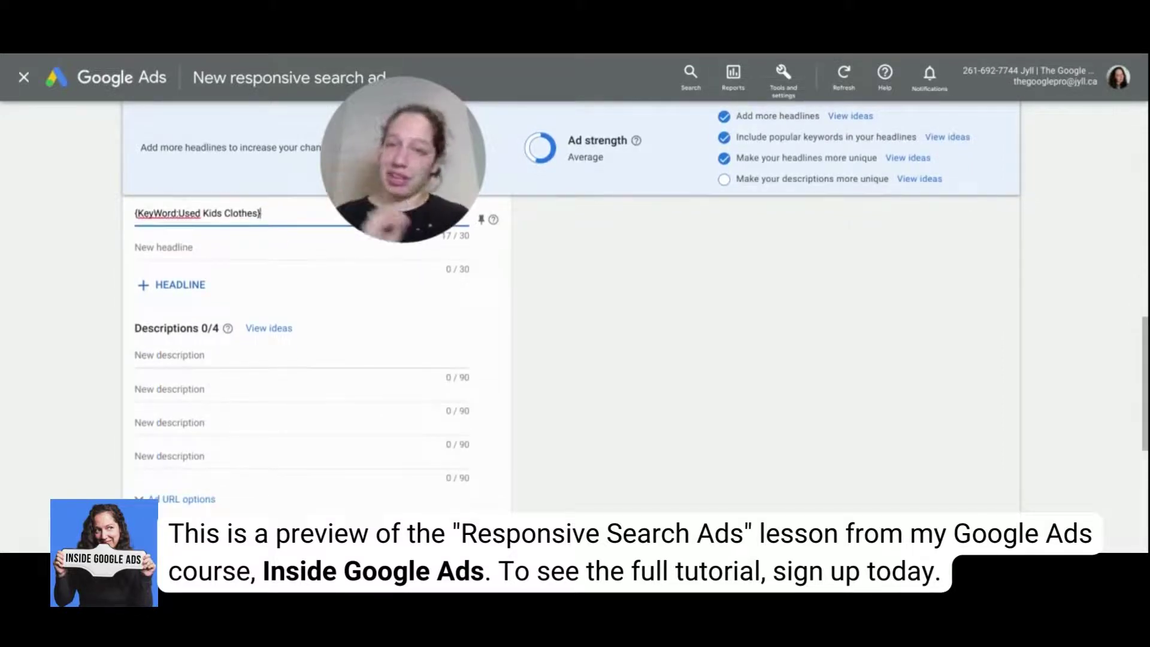
# Write description 'Shop the best selection of used kids clothes in Canada…' and start 'Thrifted children's clothing…'.
pyautogui.click(318, 354)
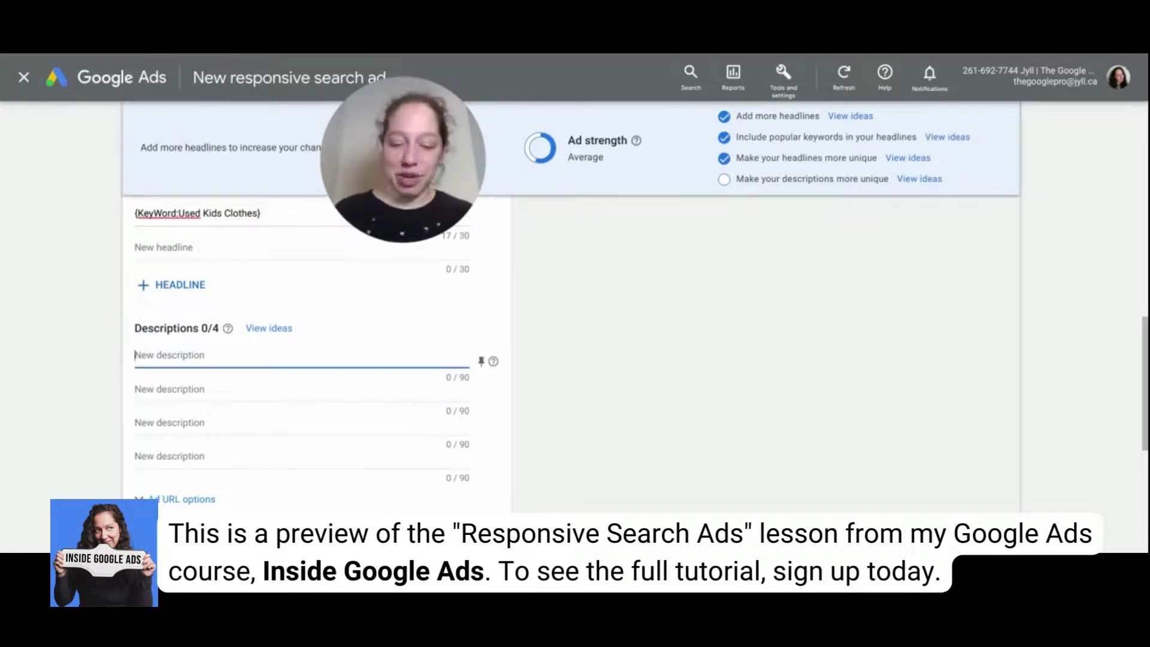
pyautogui.write('Shop the')
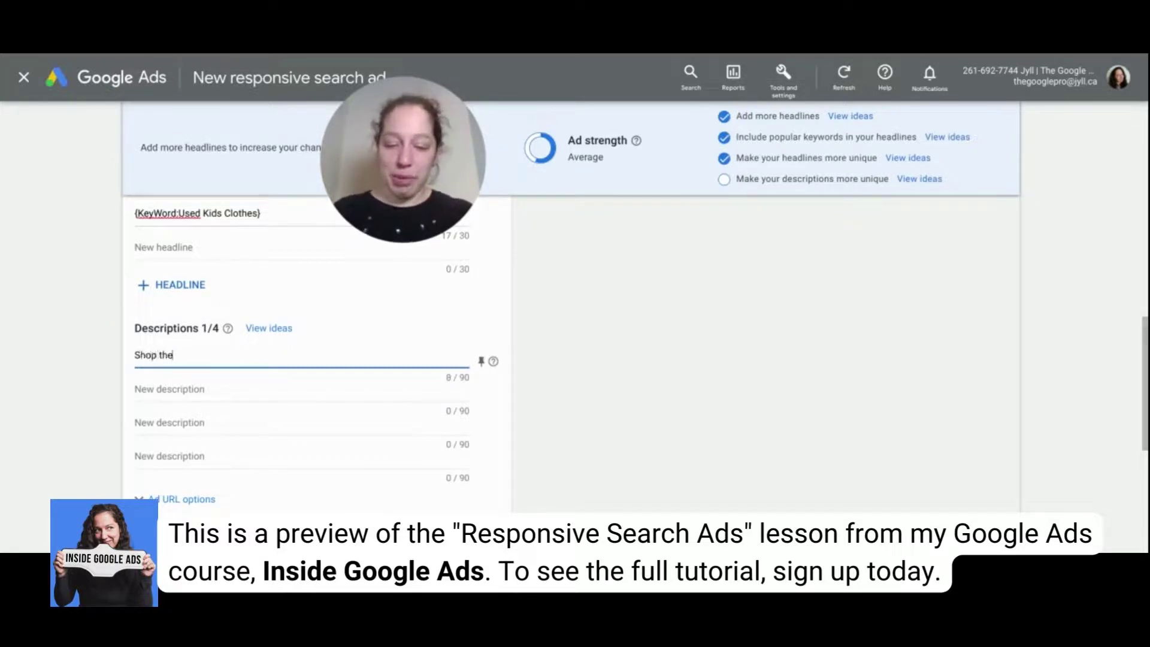
pyautogui.write(' best selection of')
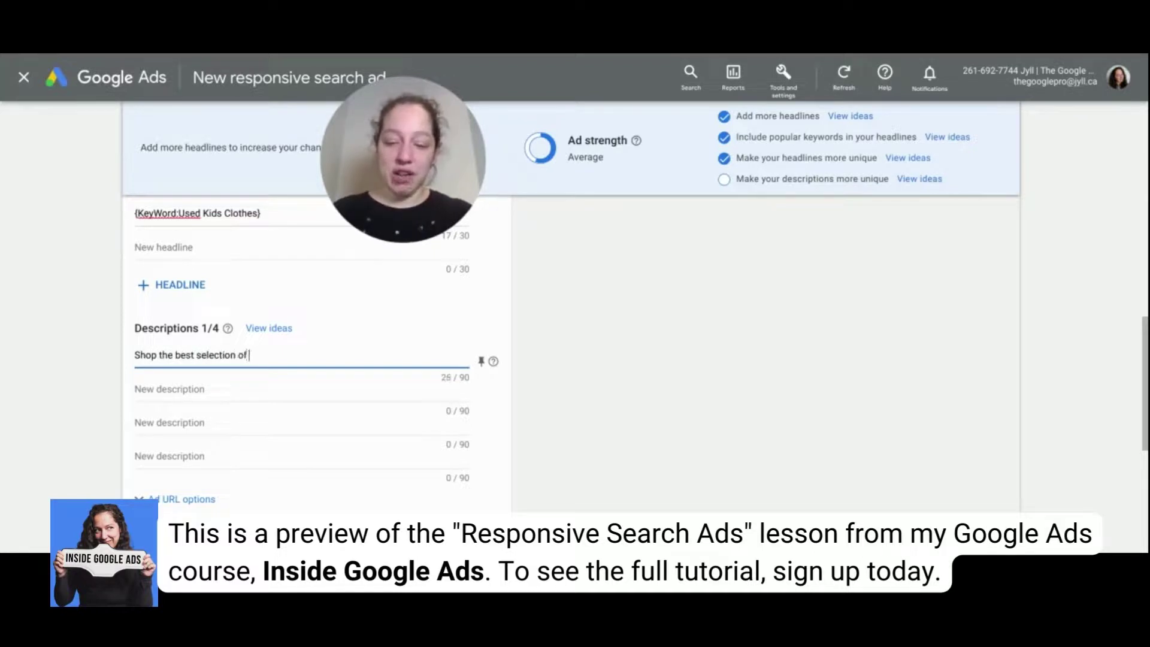
pyautogui.write(' used kids clothes in')
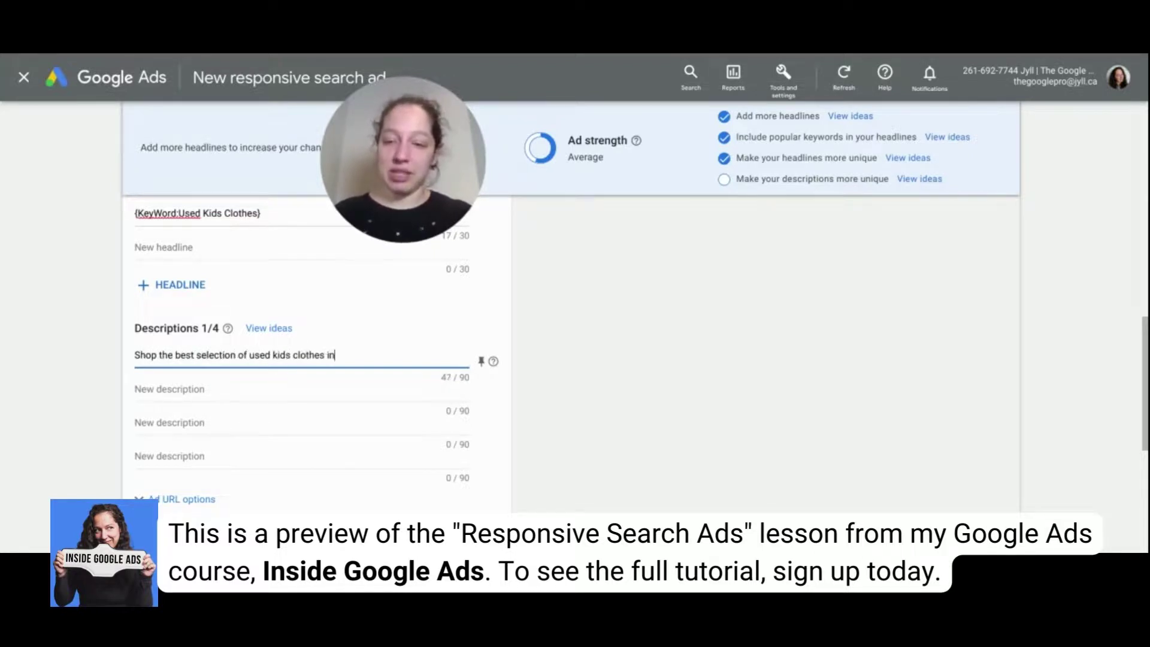
pyautogui.write(" Canada at Jyll's Store.")
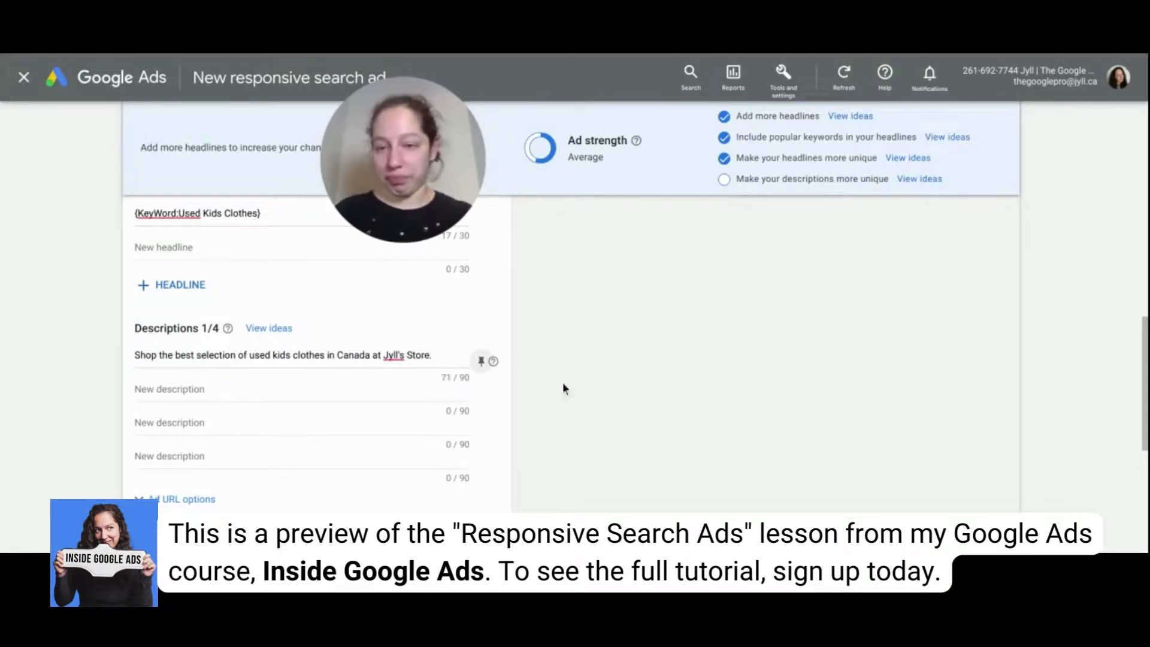
pyautogui.click(381, 390)
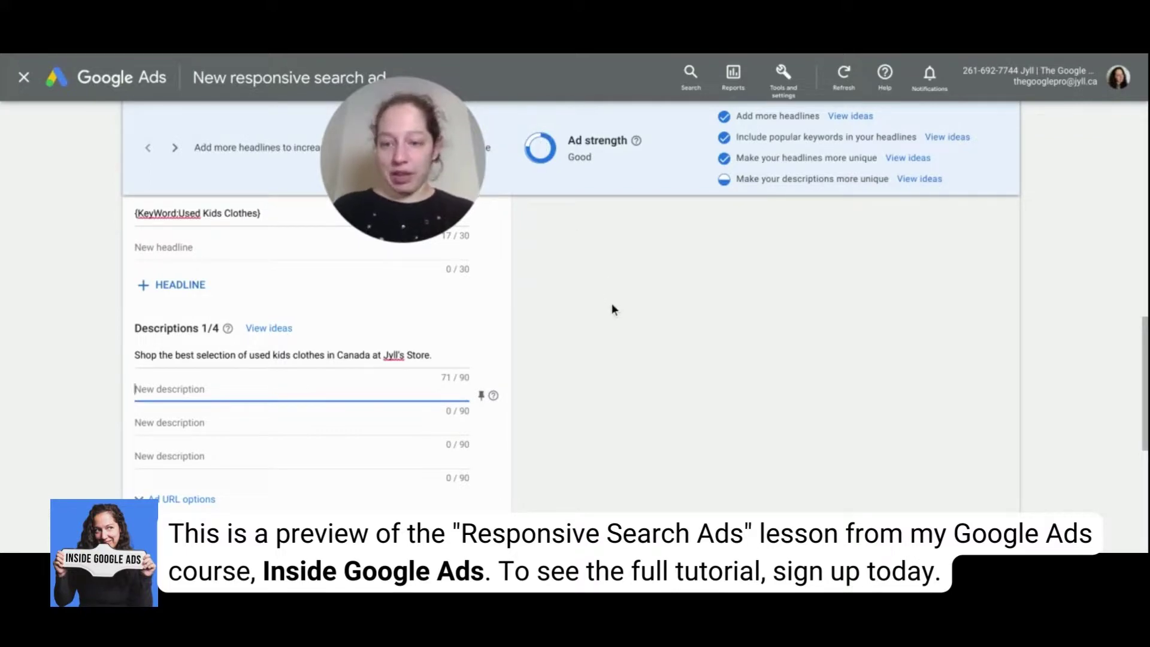
pyautogui.write('Thri')
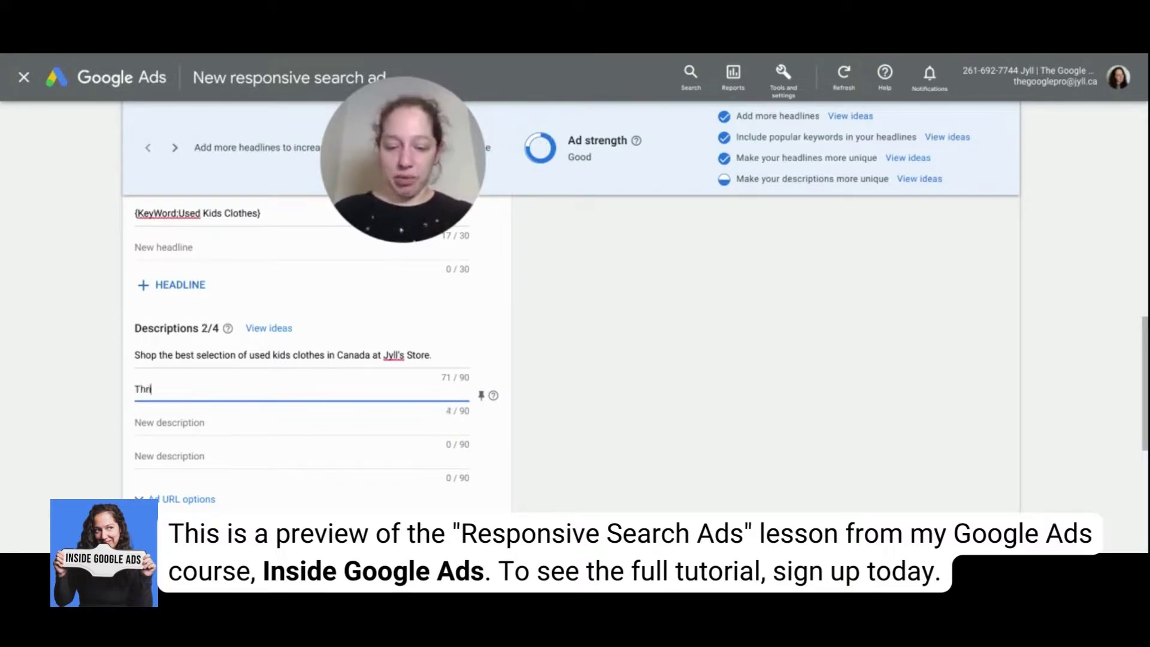
pyautogui.write('fted')
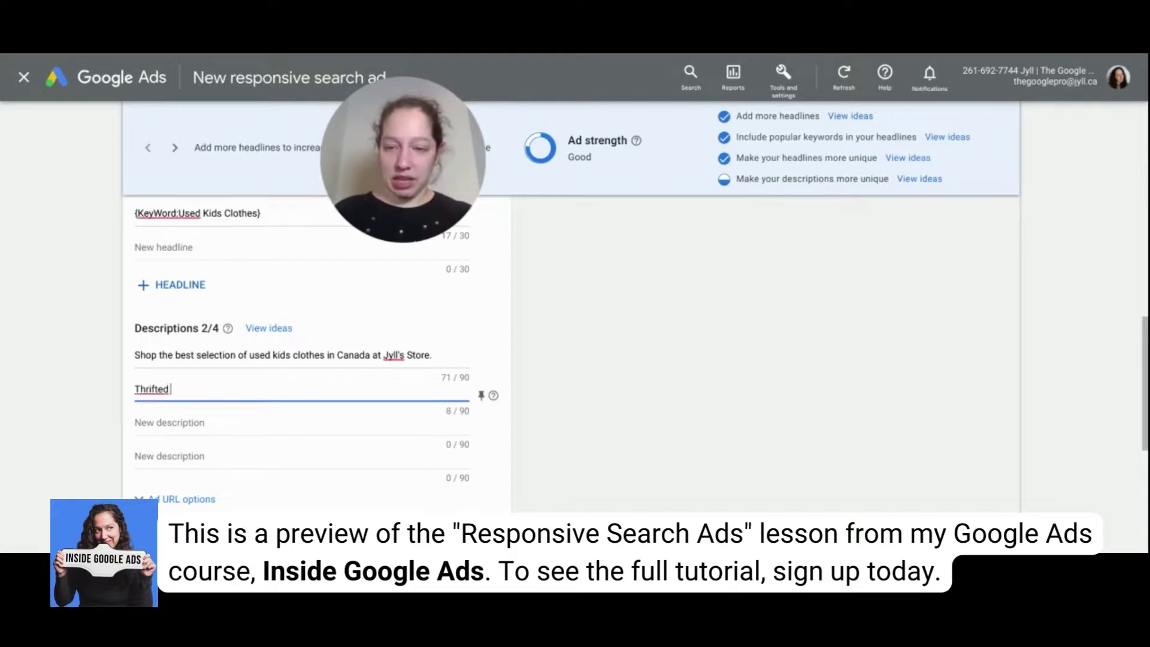
pyautogui.write(" children's clothing")
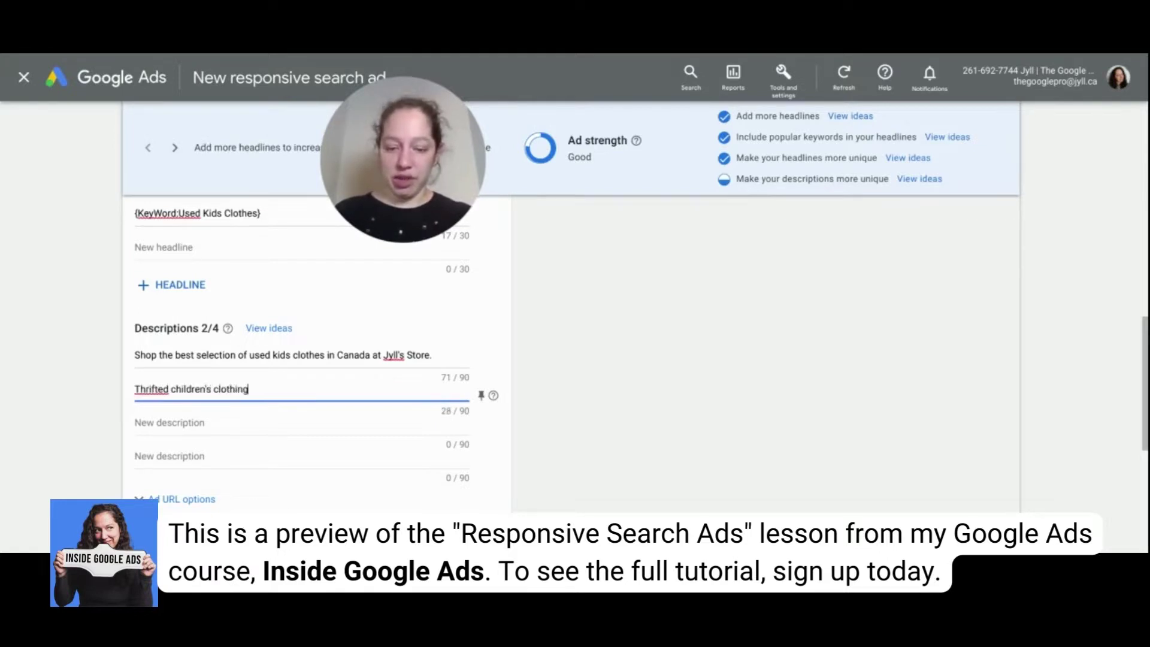
pyautogui.write(' for busy, eco-conscious parents')
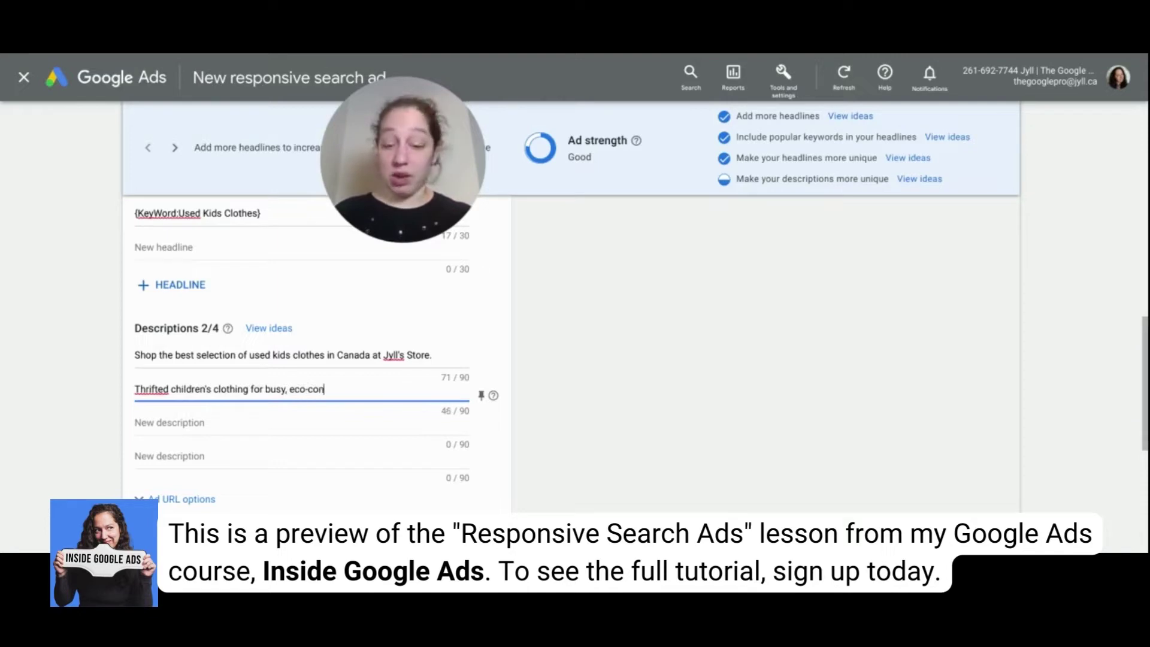